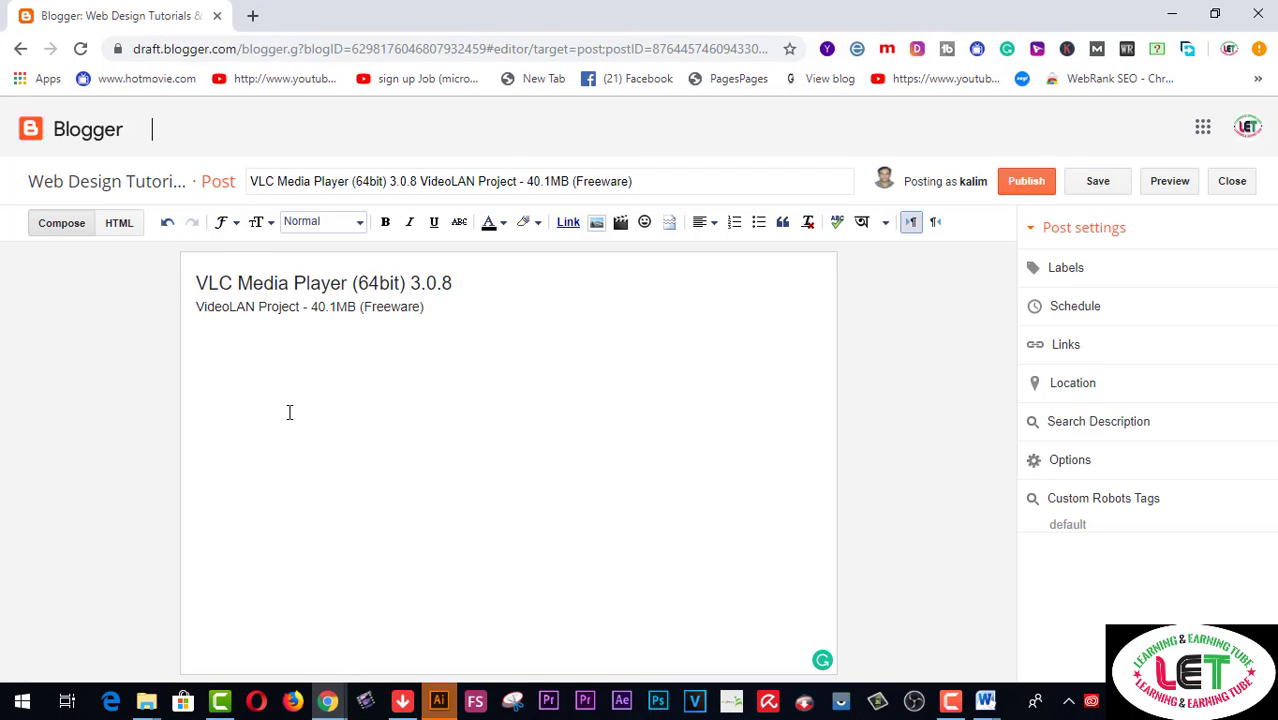
Paste the copied VLC details and description into the post body and add the line "DOWNLOAD FROM HERE" below them
key(ctrl+v)
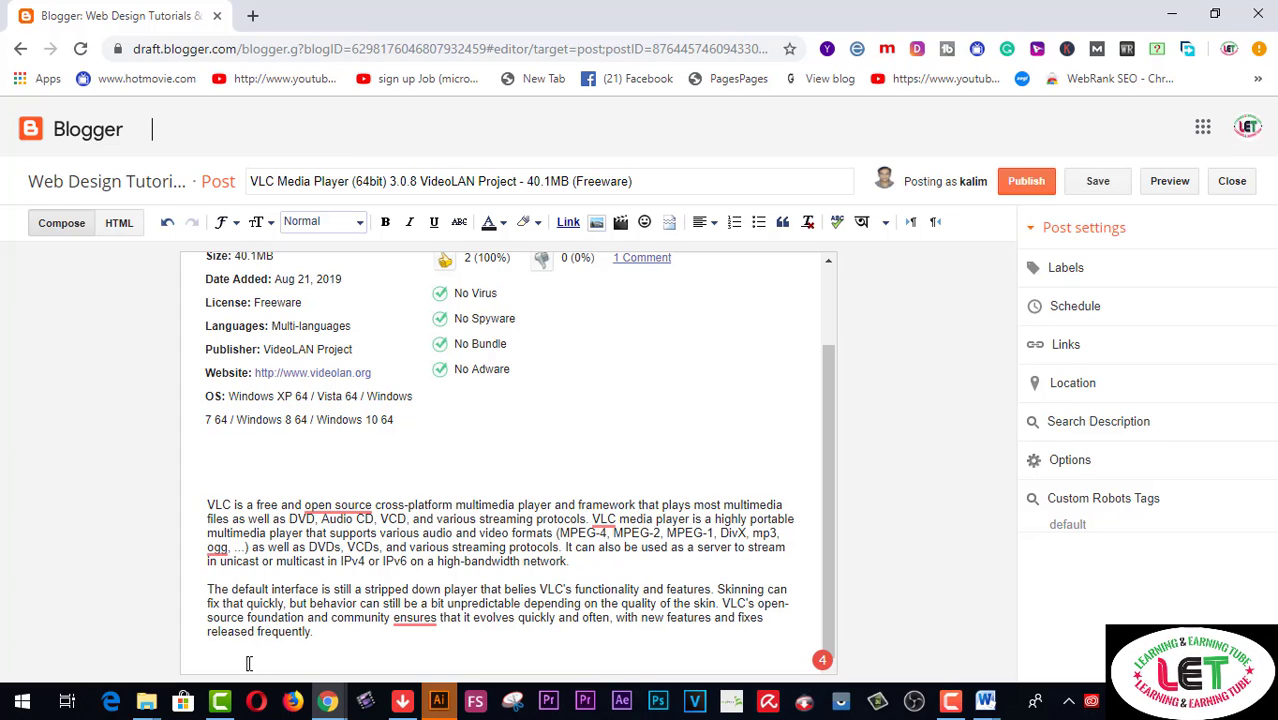
text(DO)
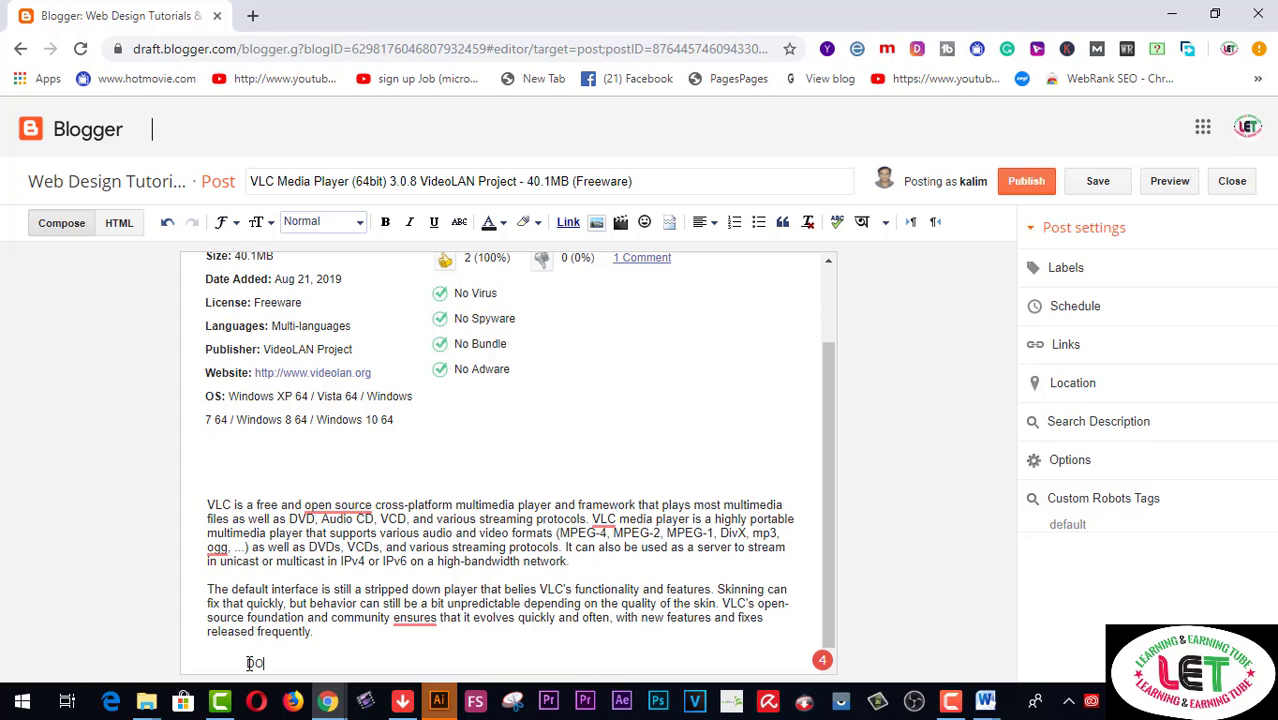
text(WNLOAD)
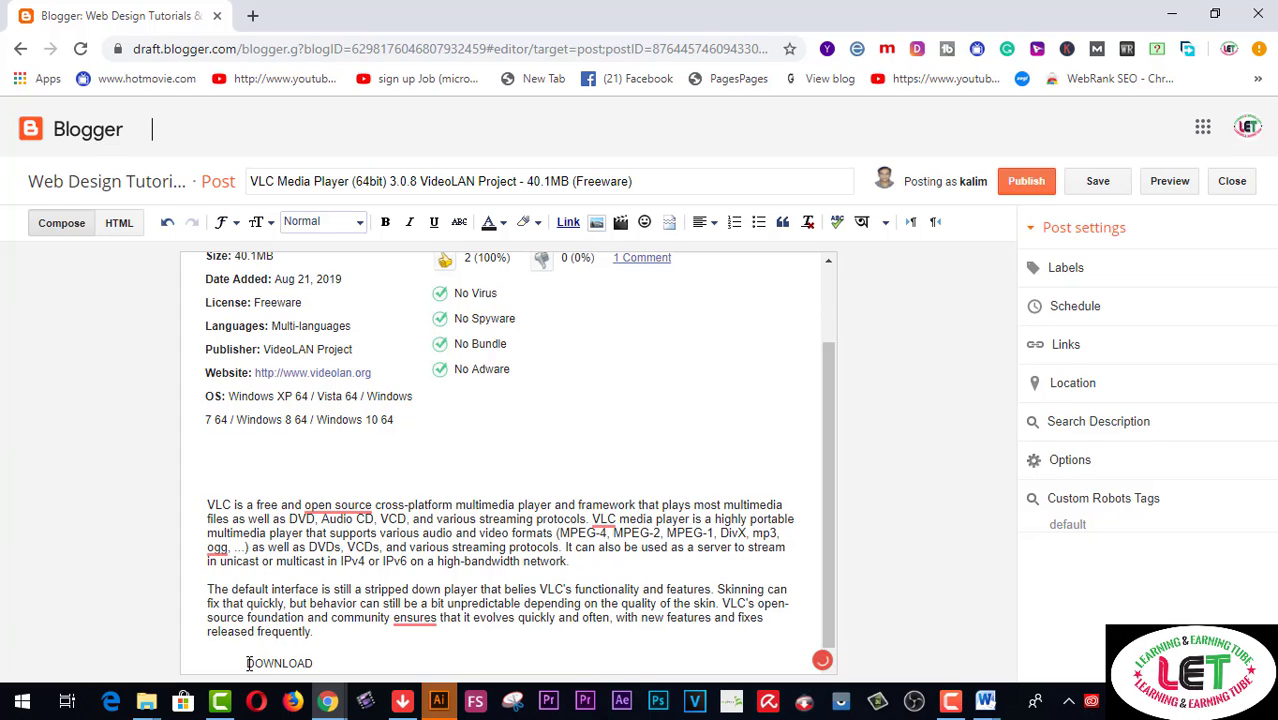
text( FROM)
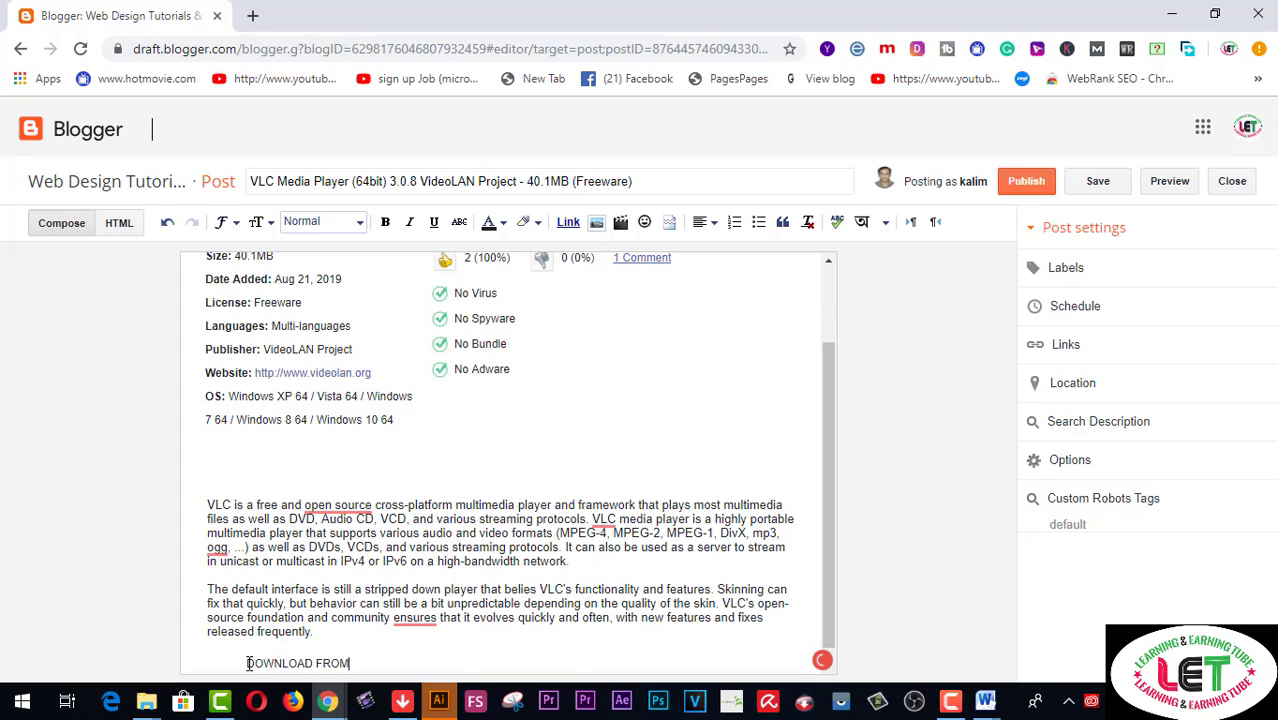
text( HERE)
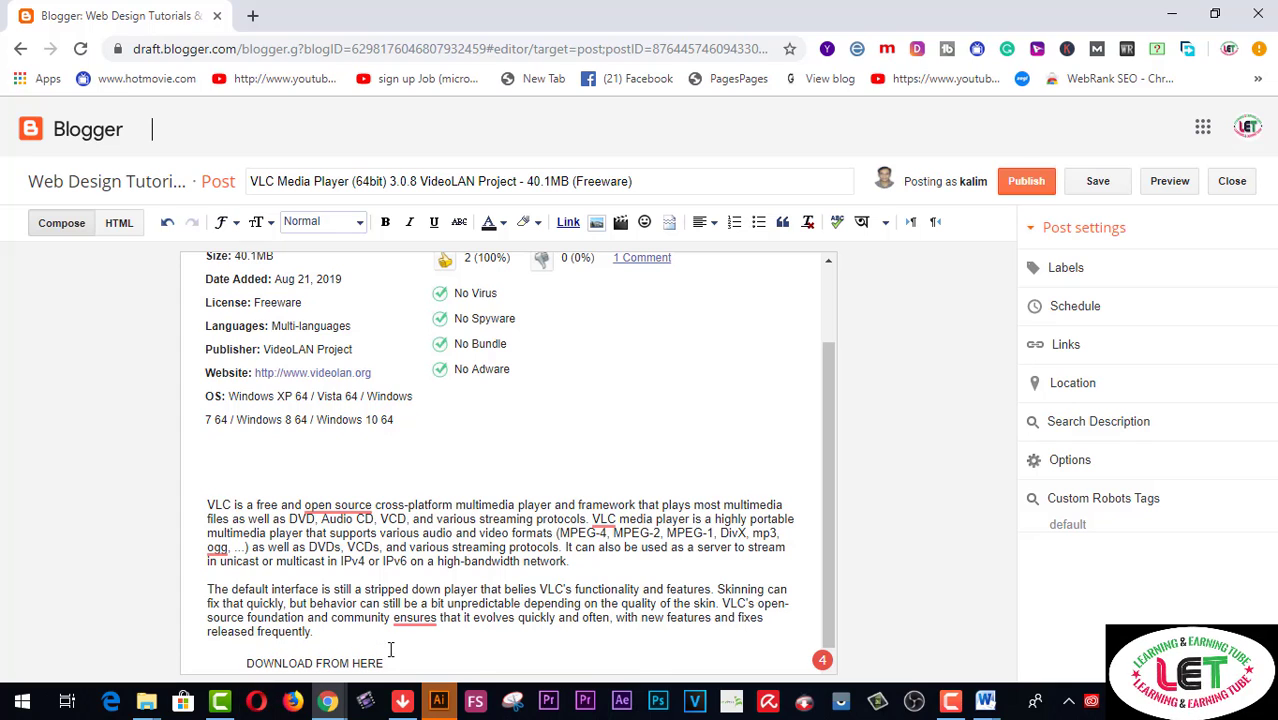
Start a link on the "DOWNLOAD FROM HERE" text and copy the web address of the filepuma.com VLC Media Player 64bit 3.0.8 page
drag(393, 652, 230, 662)
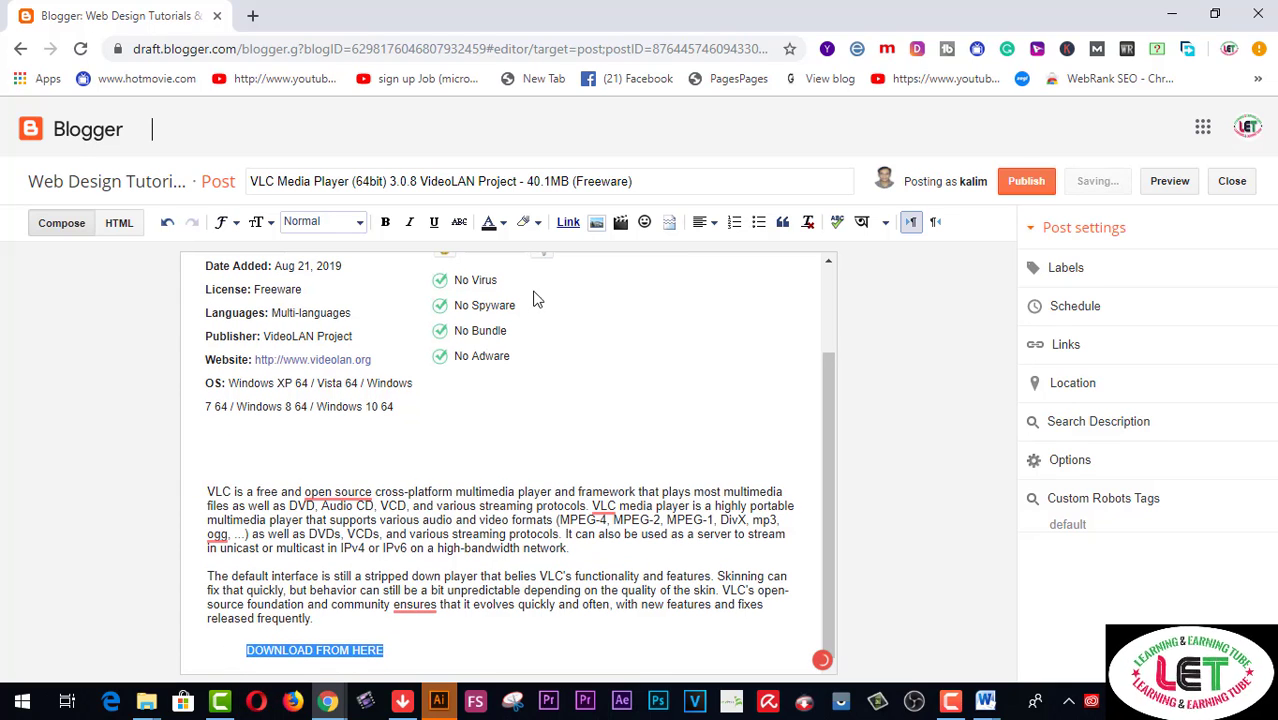
click(568, 222)
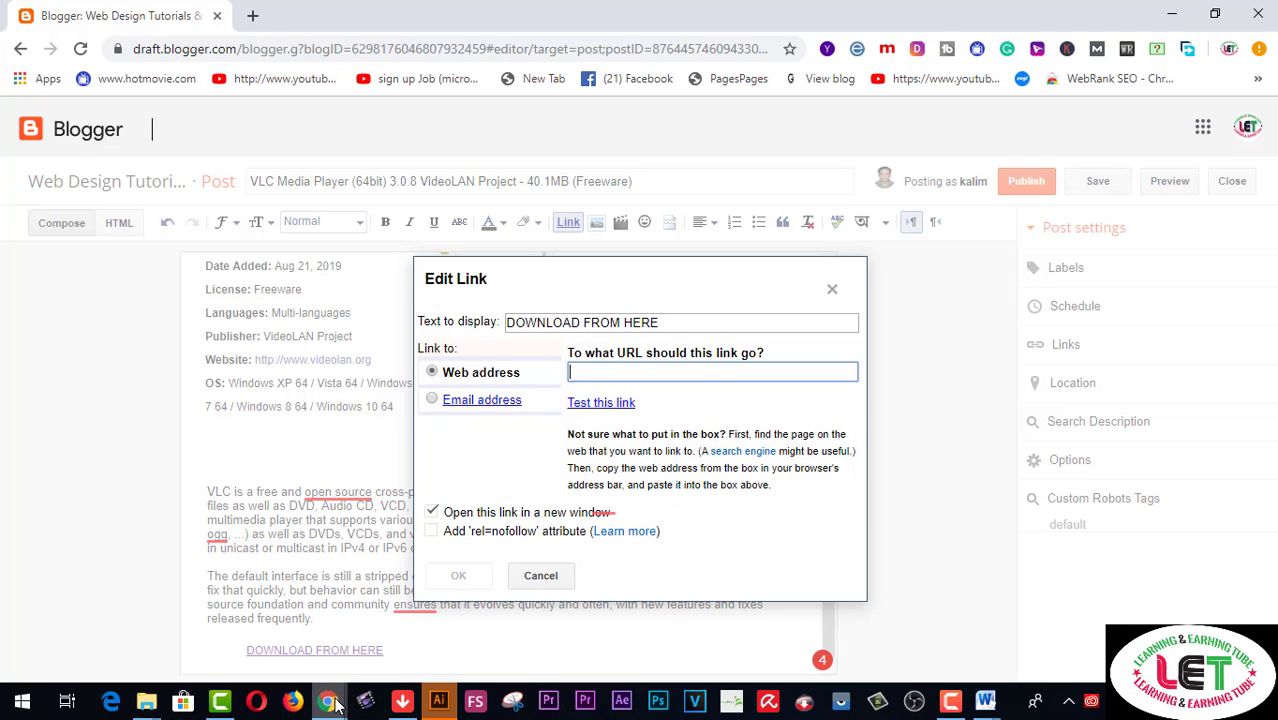
mouse_move(335, 704)
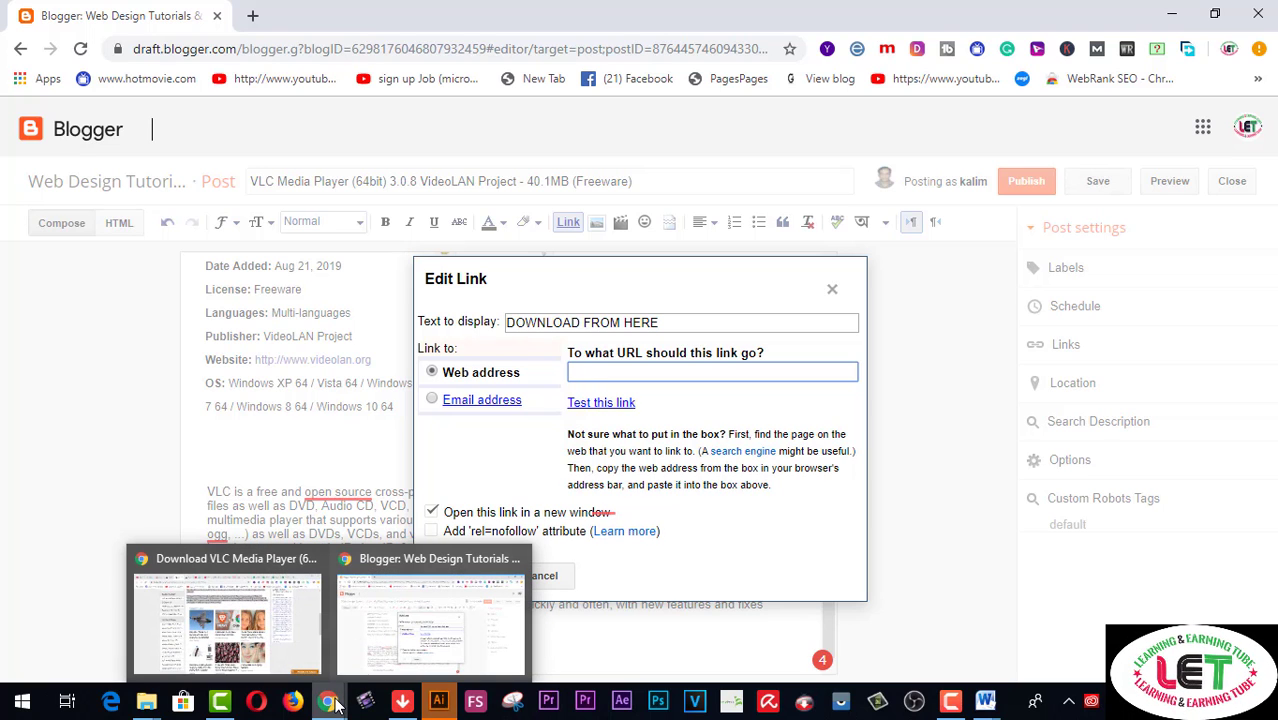
click(278, 627)
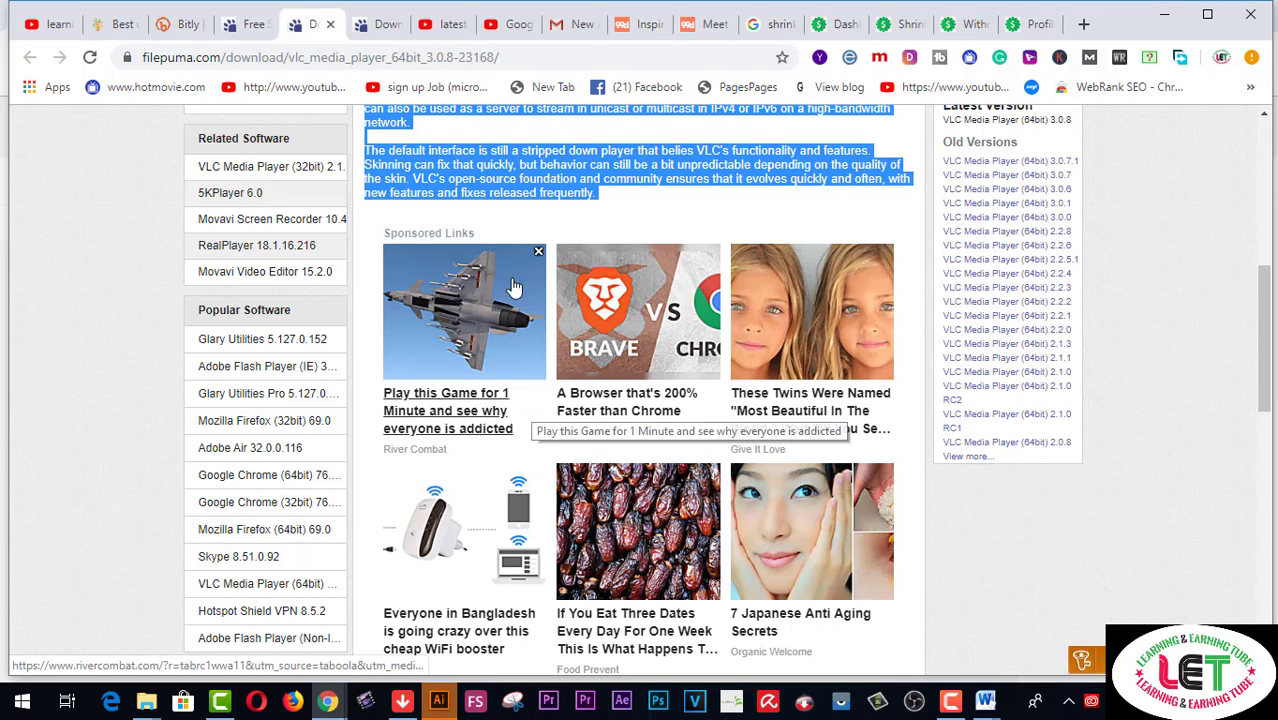
click(533, 57)
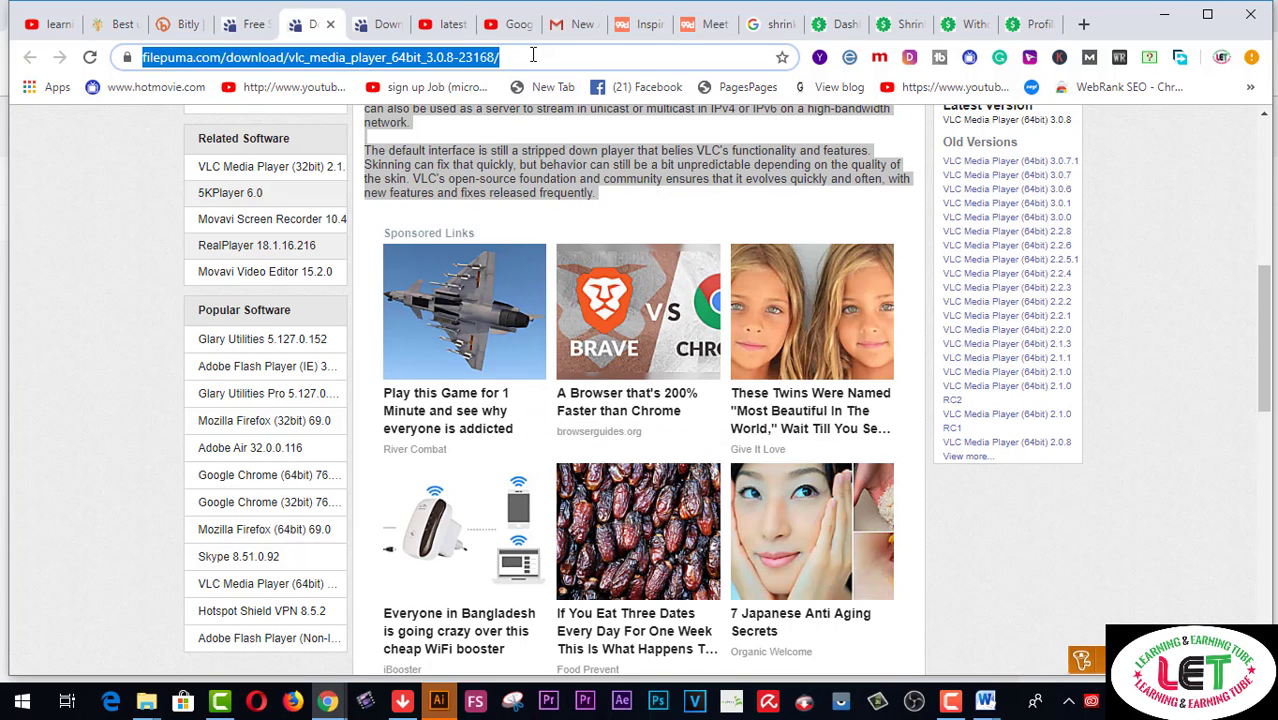
right_click(478, 60)
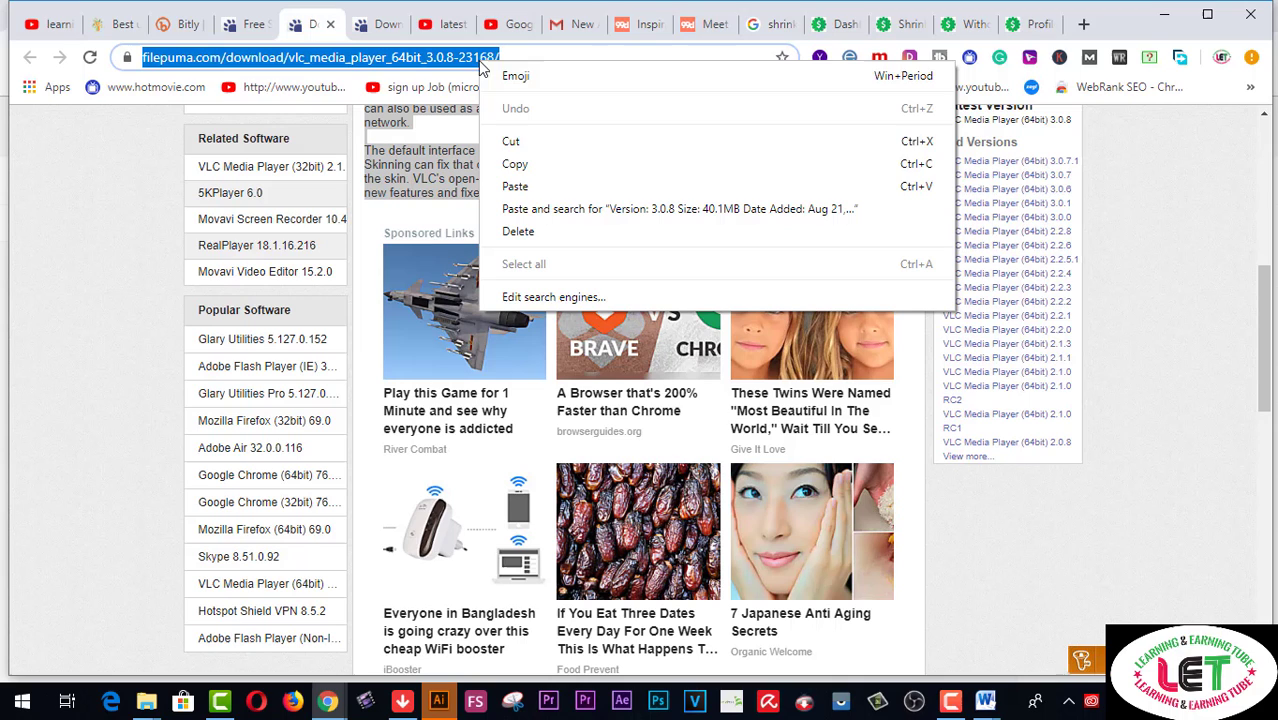
click(513, 164)
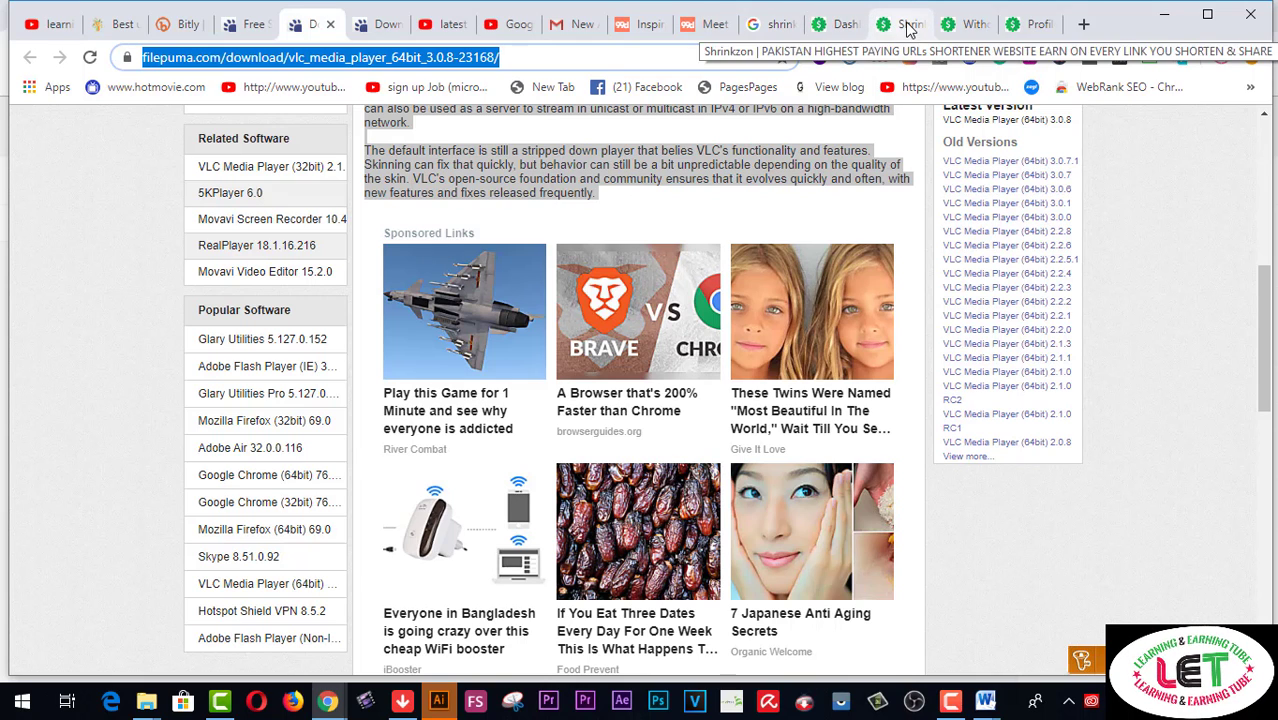
Shorten the filepuma.com VLC address on the Shrinkzon dashboard using the szlink.xyz domain and copy the short link
click(895, 28)
click(843, 28)
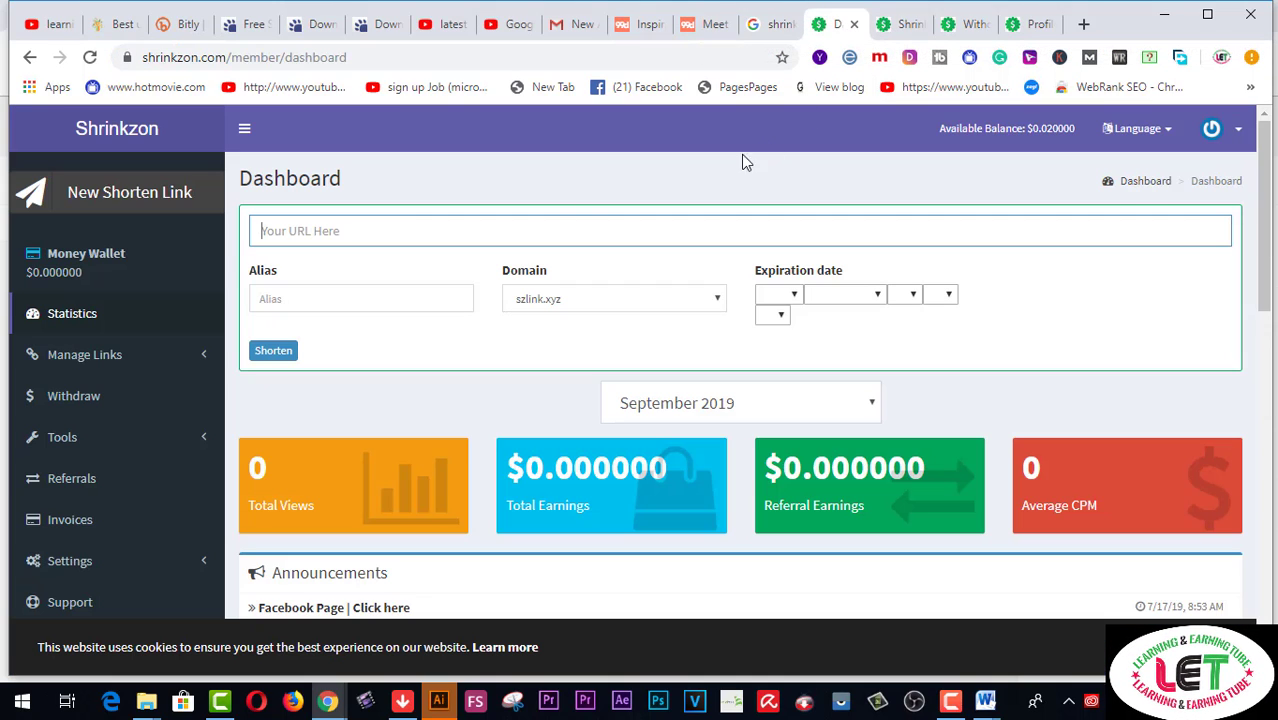
click(305, 231)
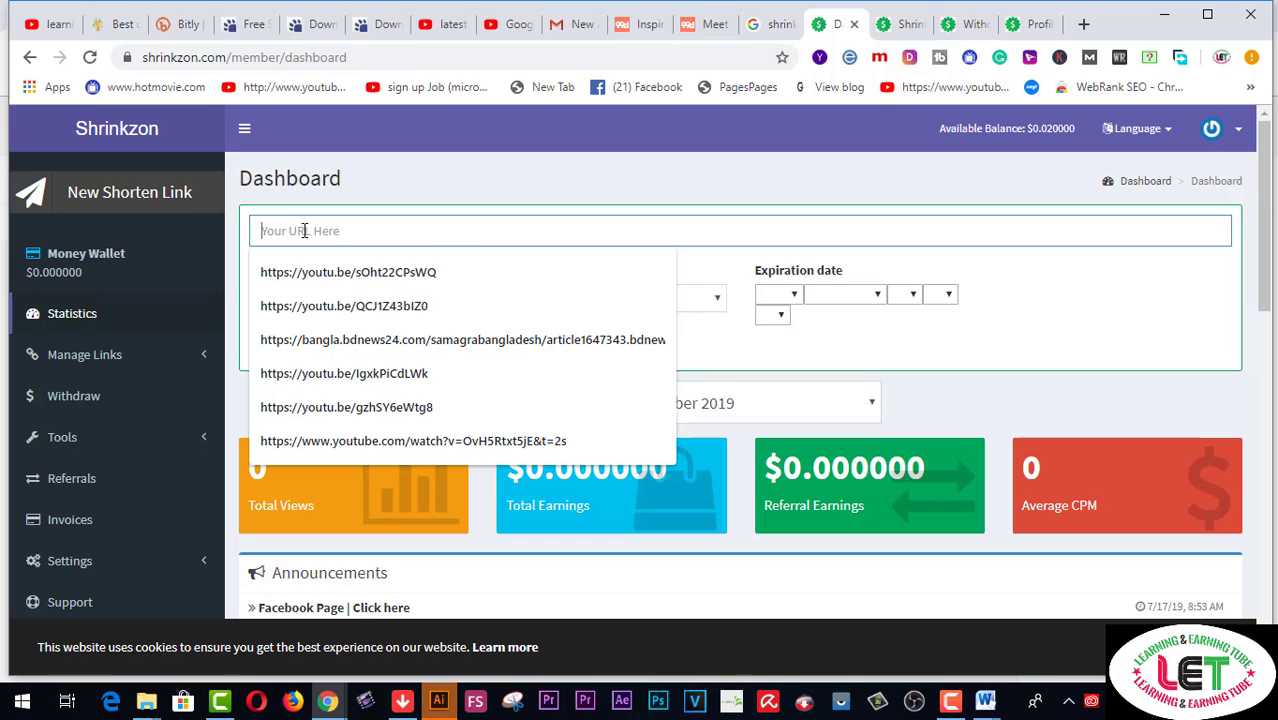
right_click(304, 231)
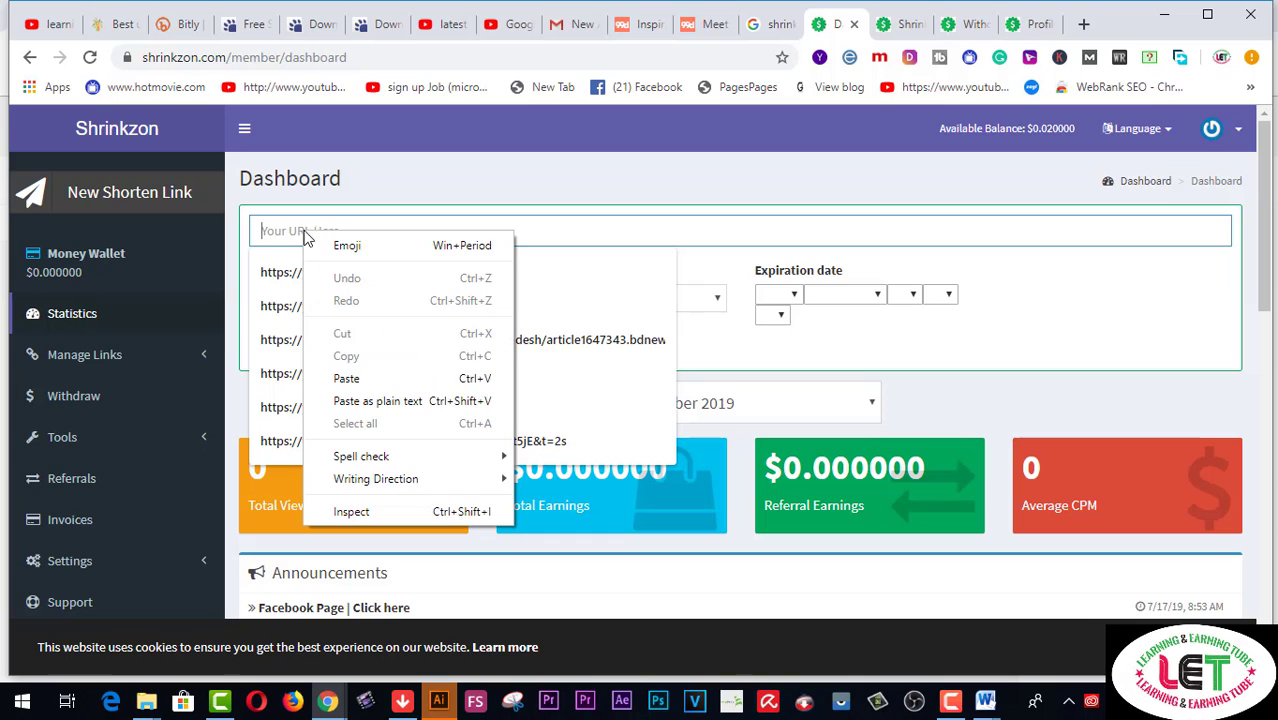
click(344, 383)
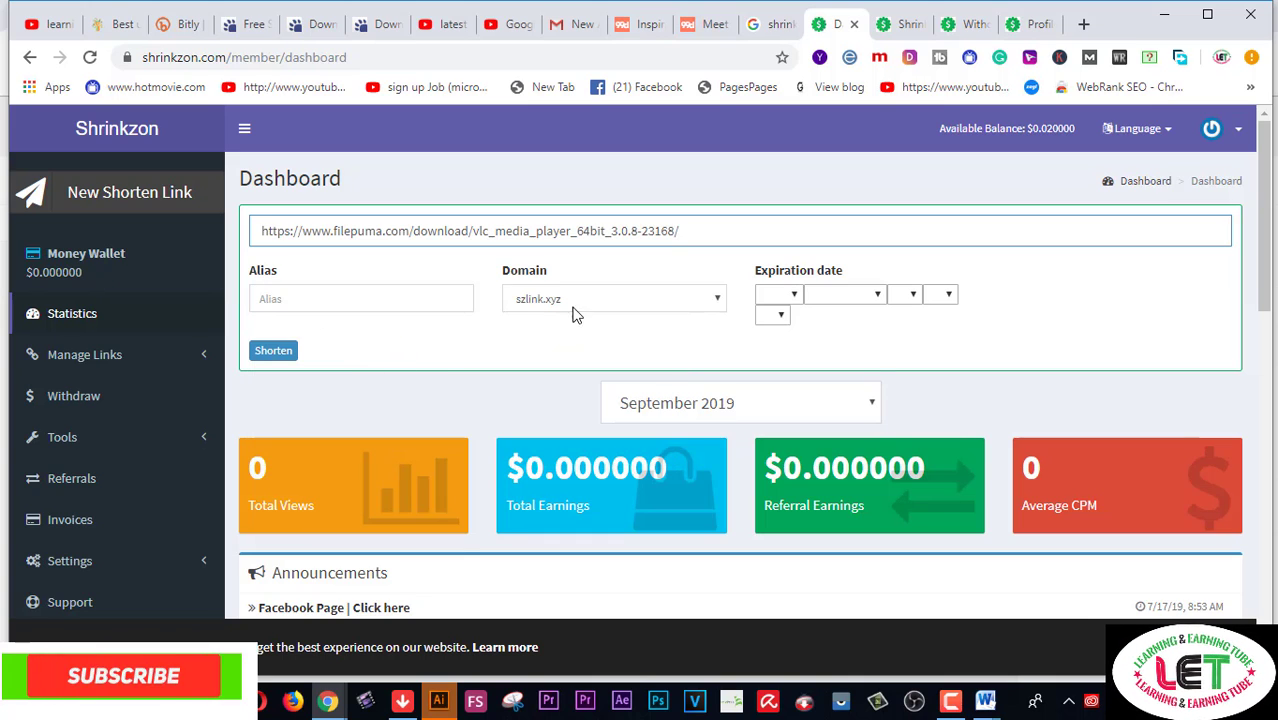
click(270, 352)
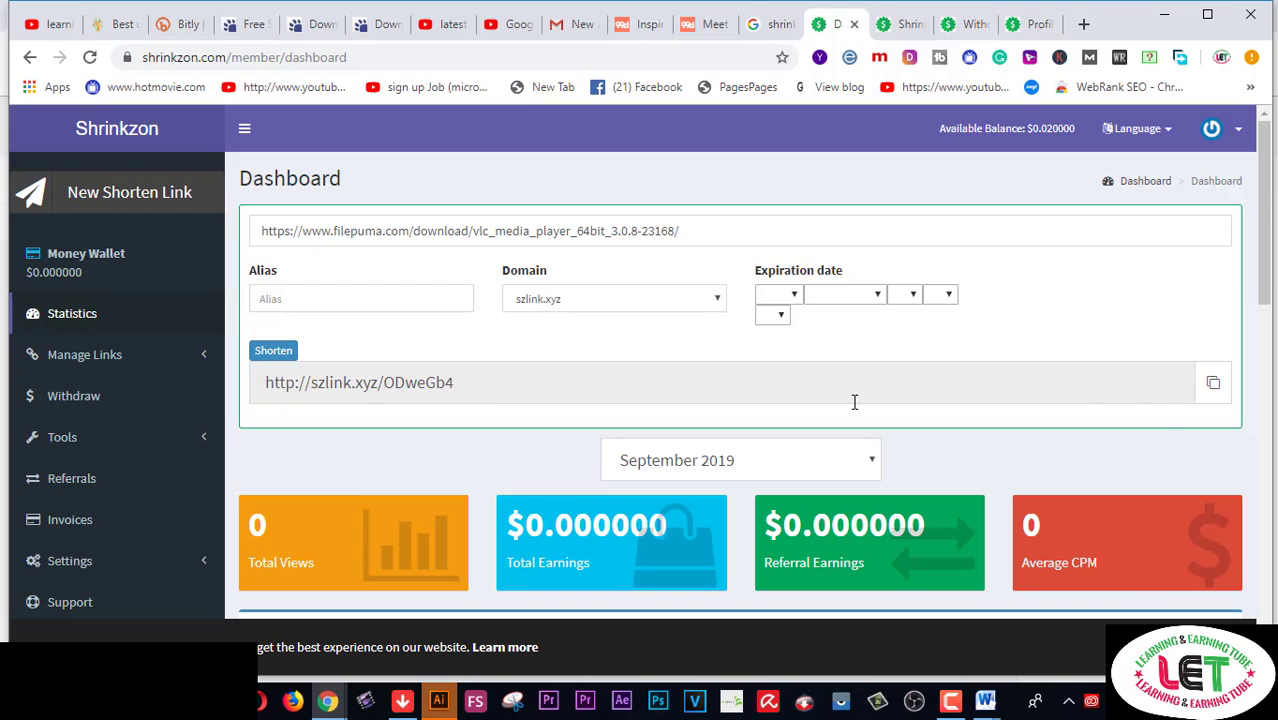
click(1210, 388)
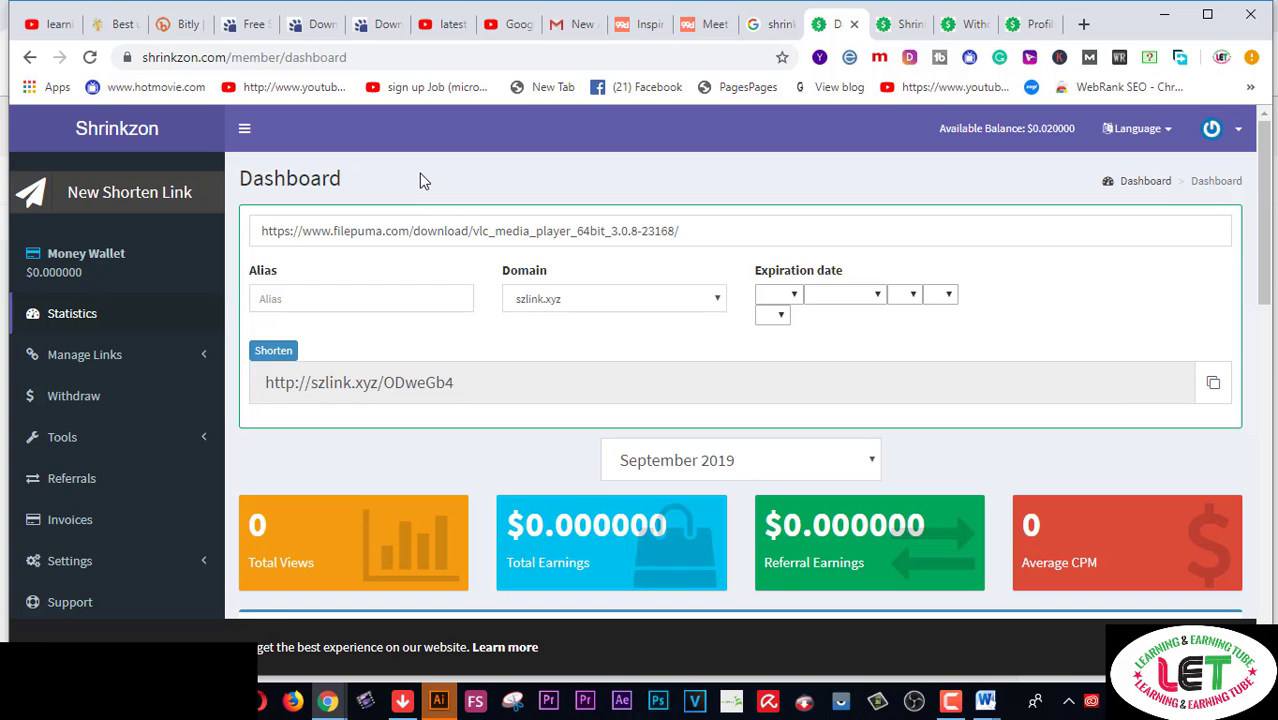
Shorten the copied szlink.xyz link again on Bitly and copy the resulting bit.ly link
click(186, 24)
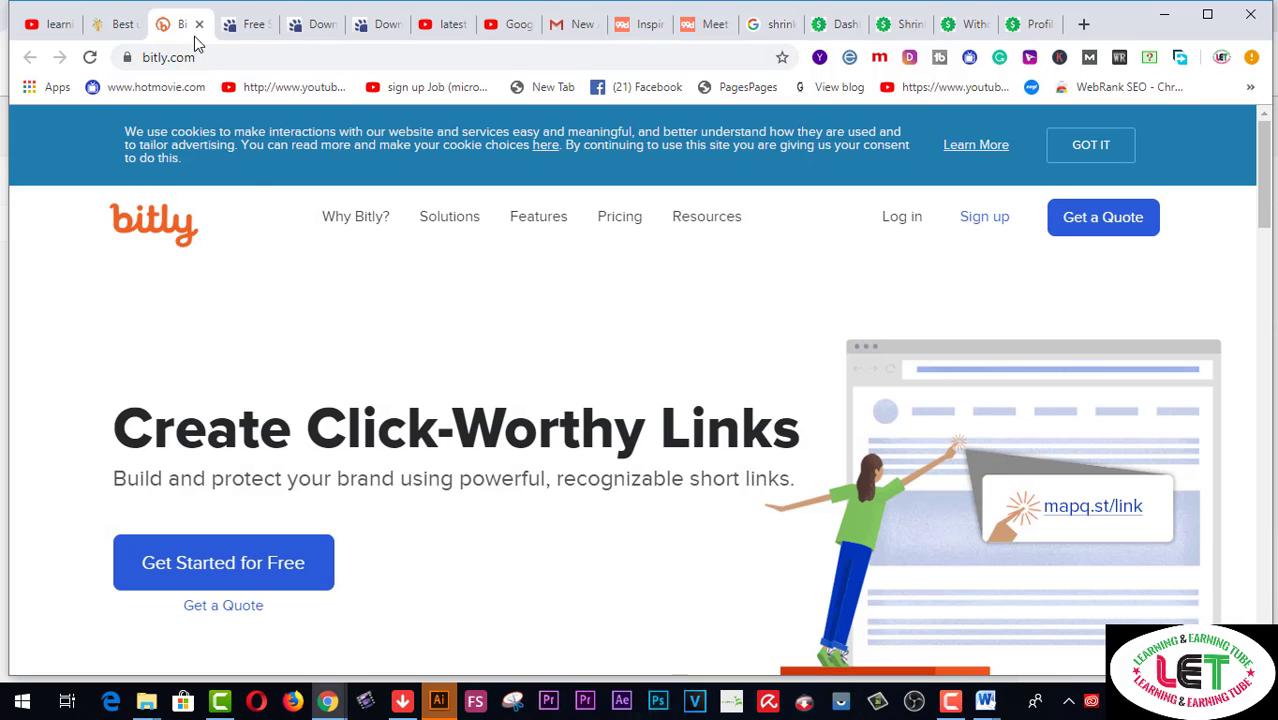
scroll(423, 557, down, 2)
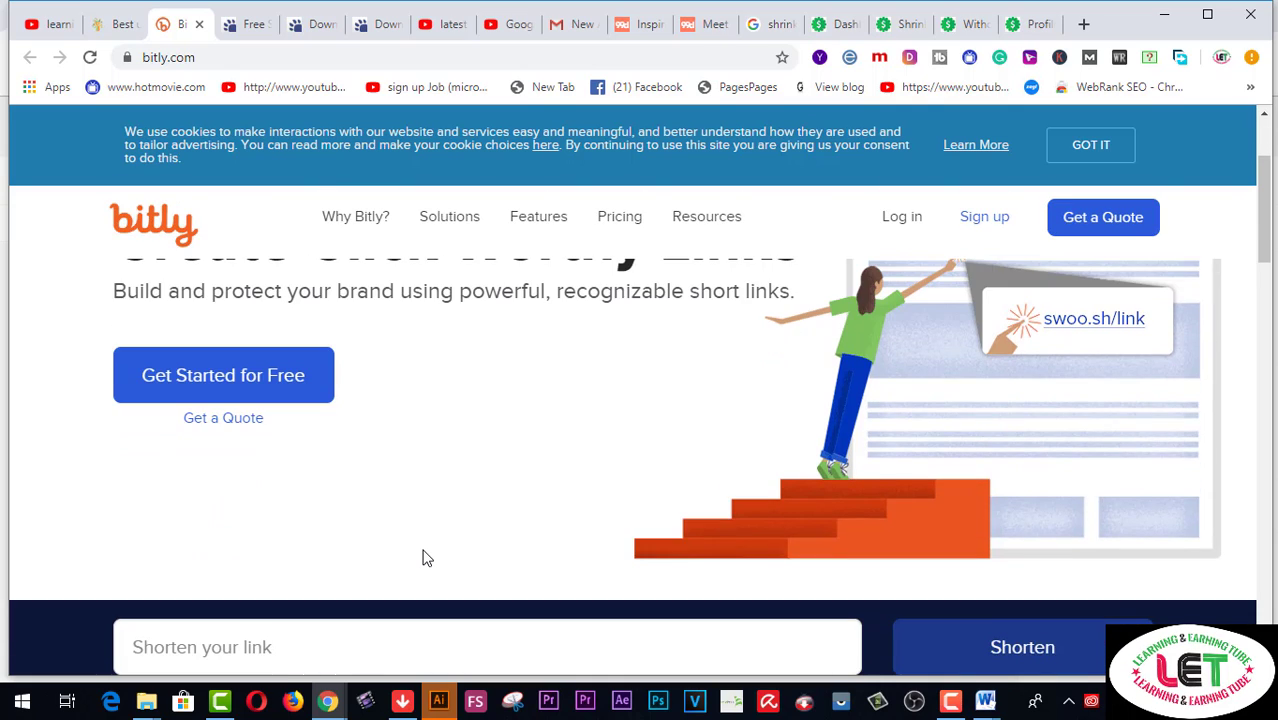
scroll(423, 557, down, 2)
click(255, 466)
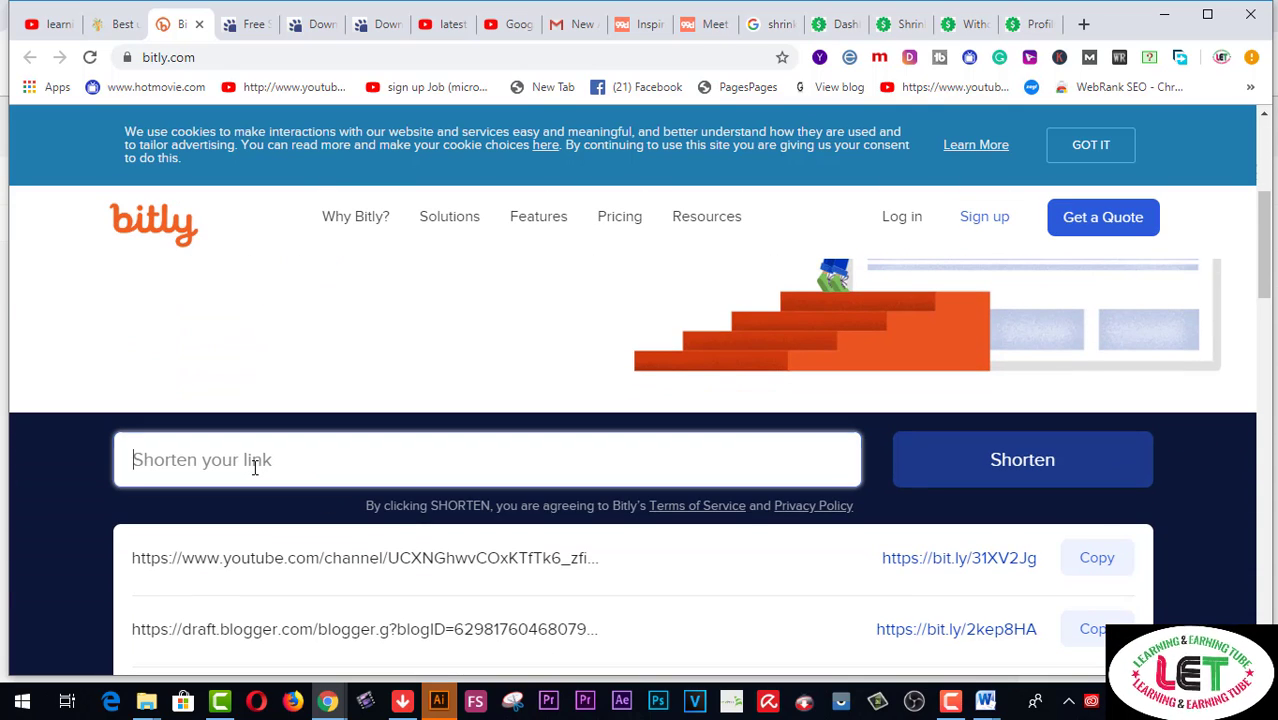
right_click(255, 466)
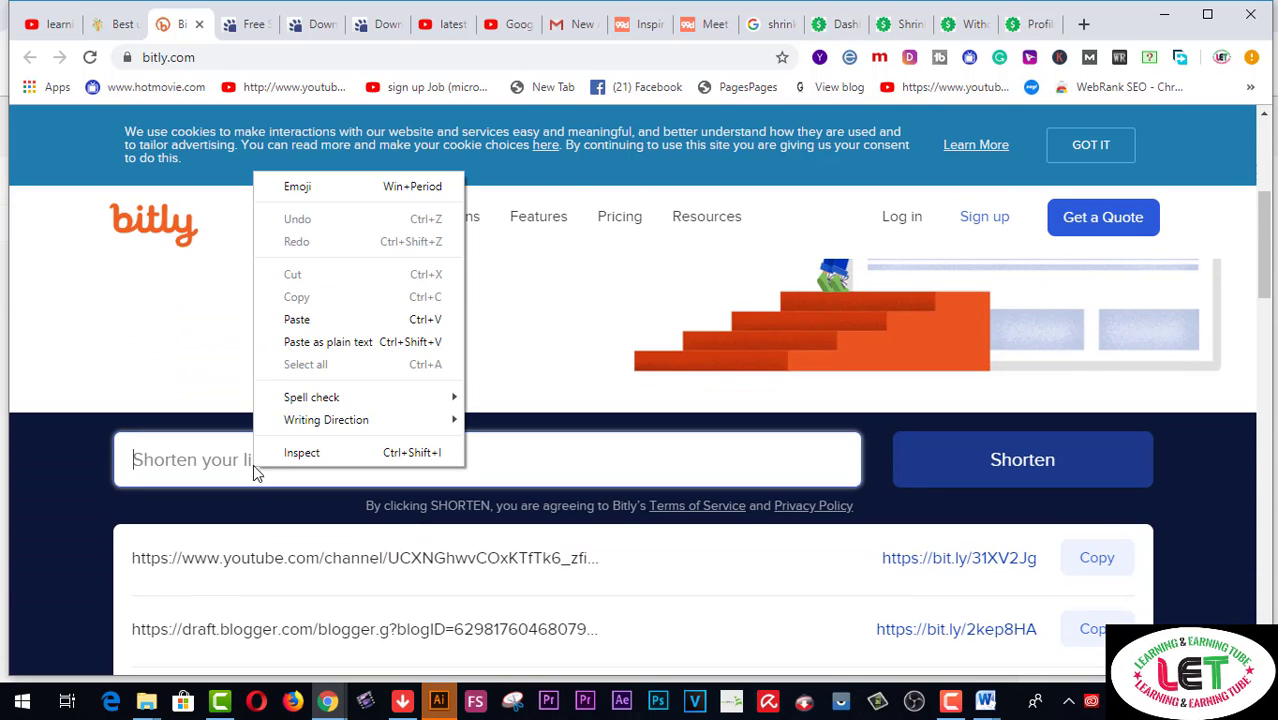
click(305, 317)
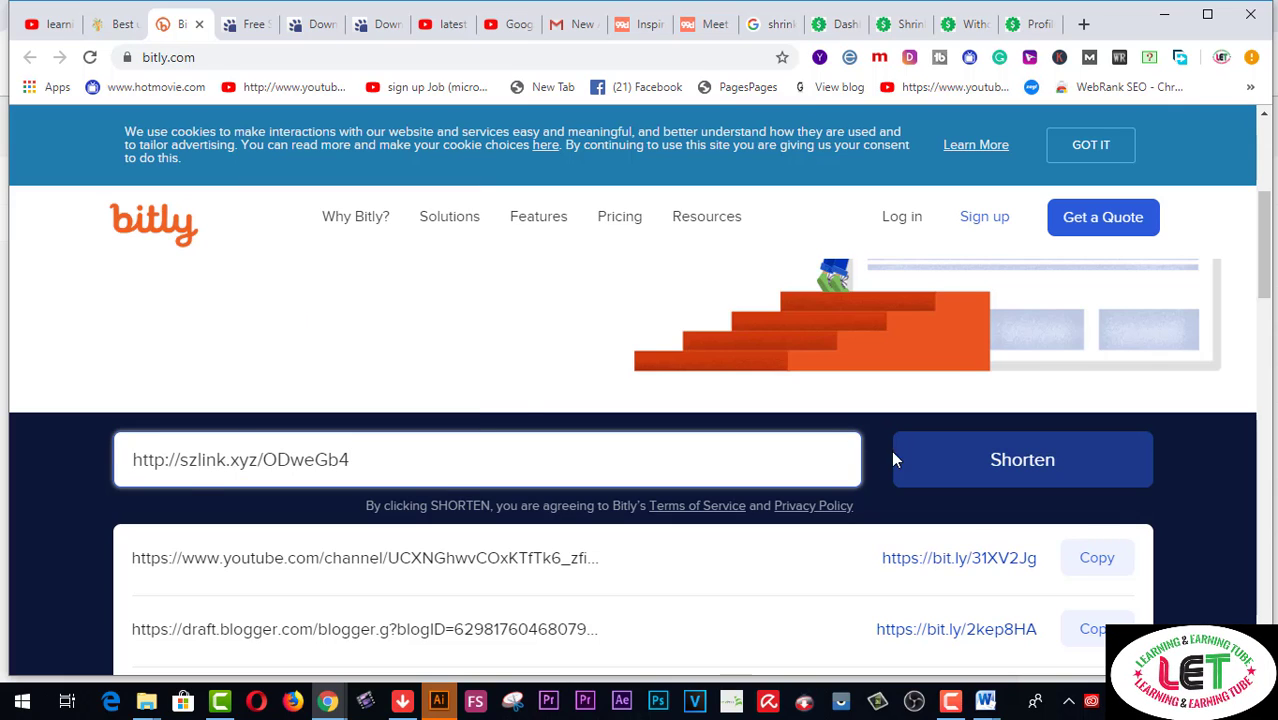
click(997, 465)
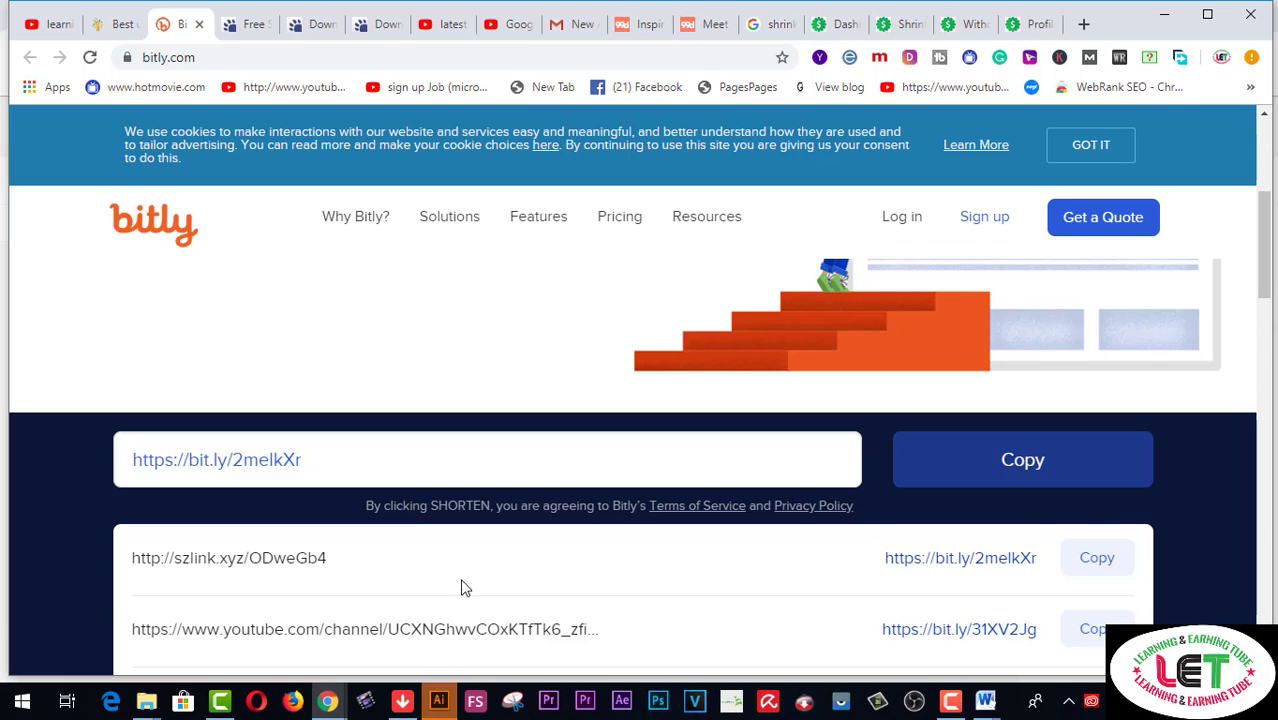
click(1097, 560)
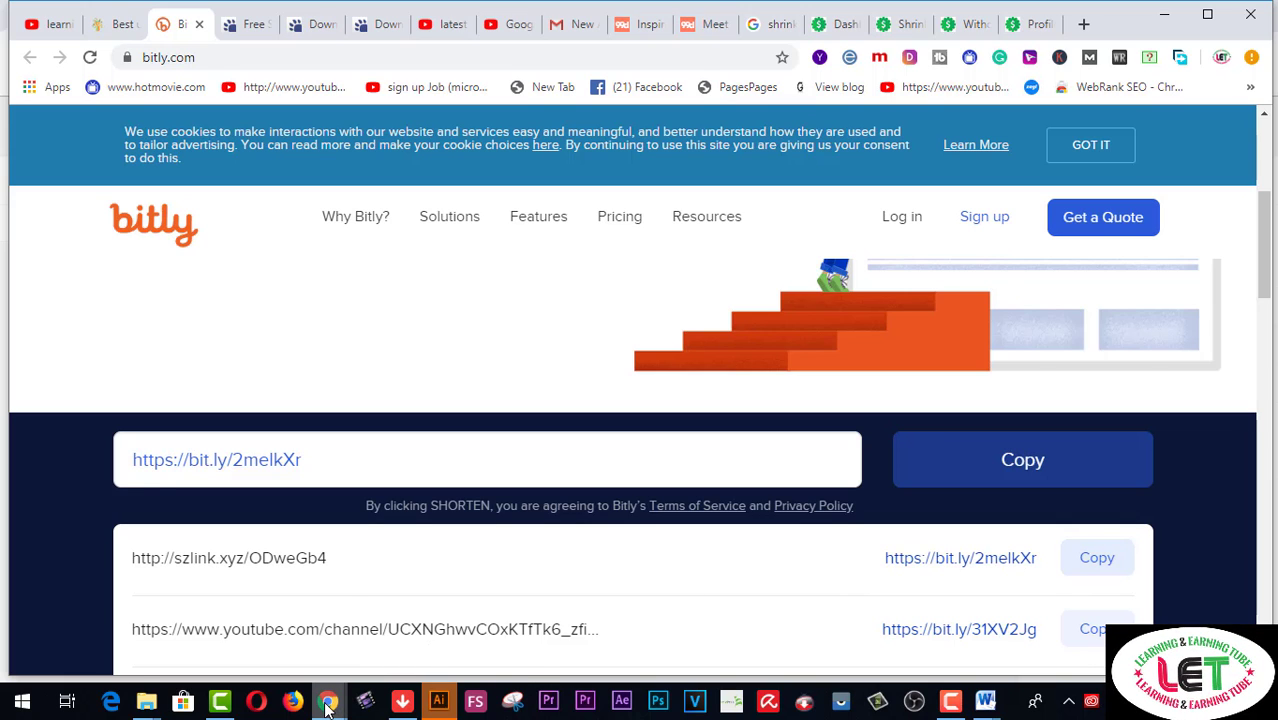
mouse_move(330, 705)
click(464, 634)
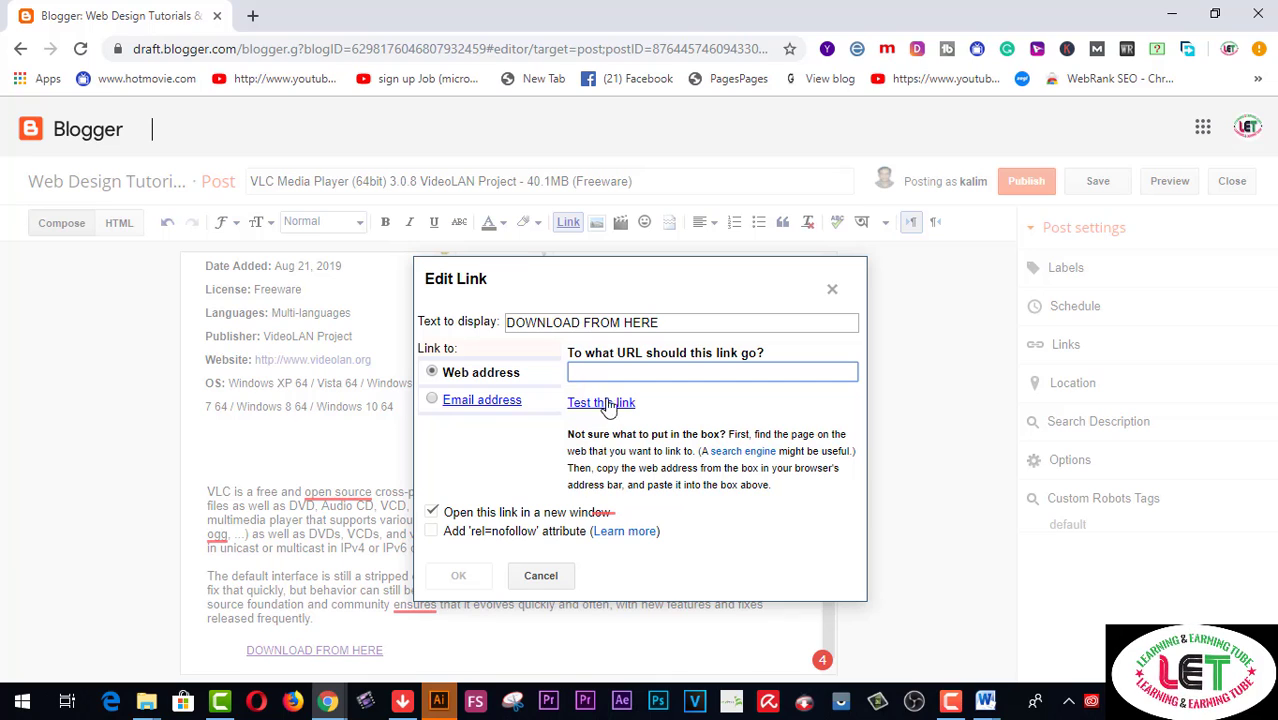
right_click(598, 366)
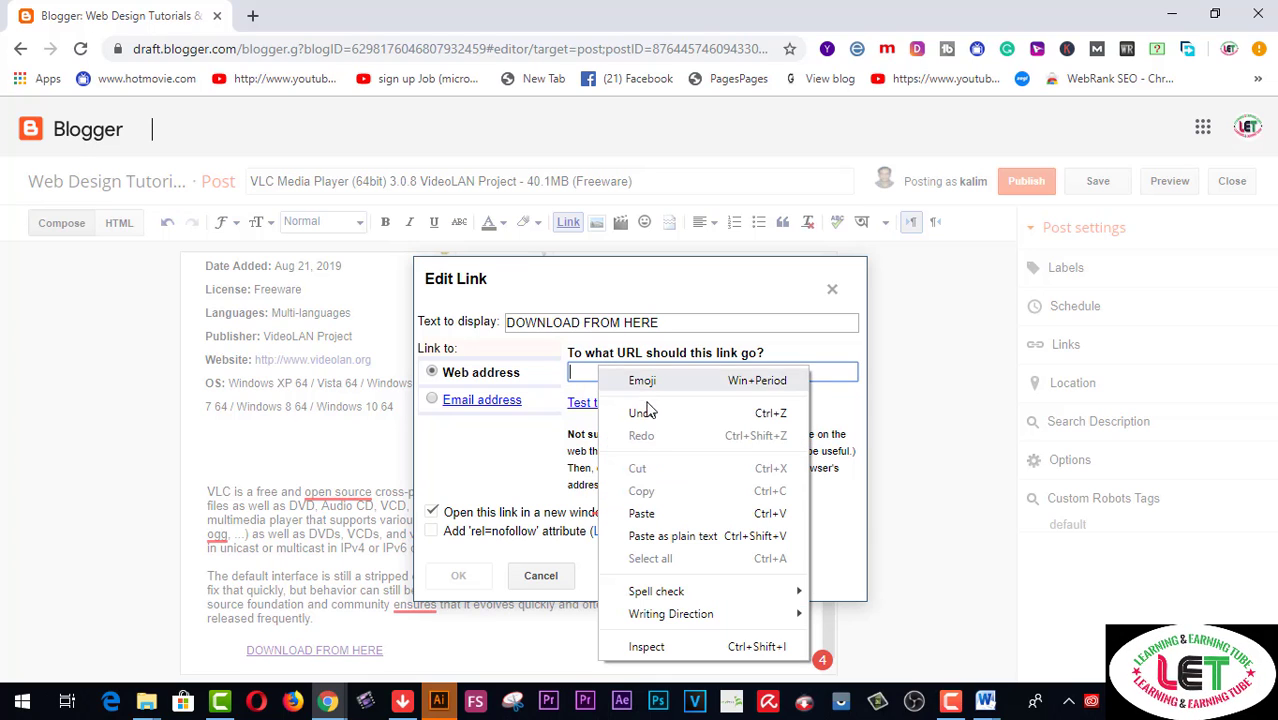
click(641, 520)
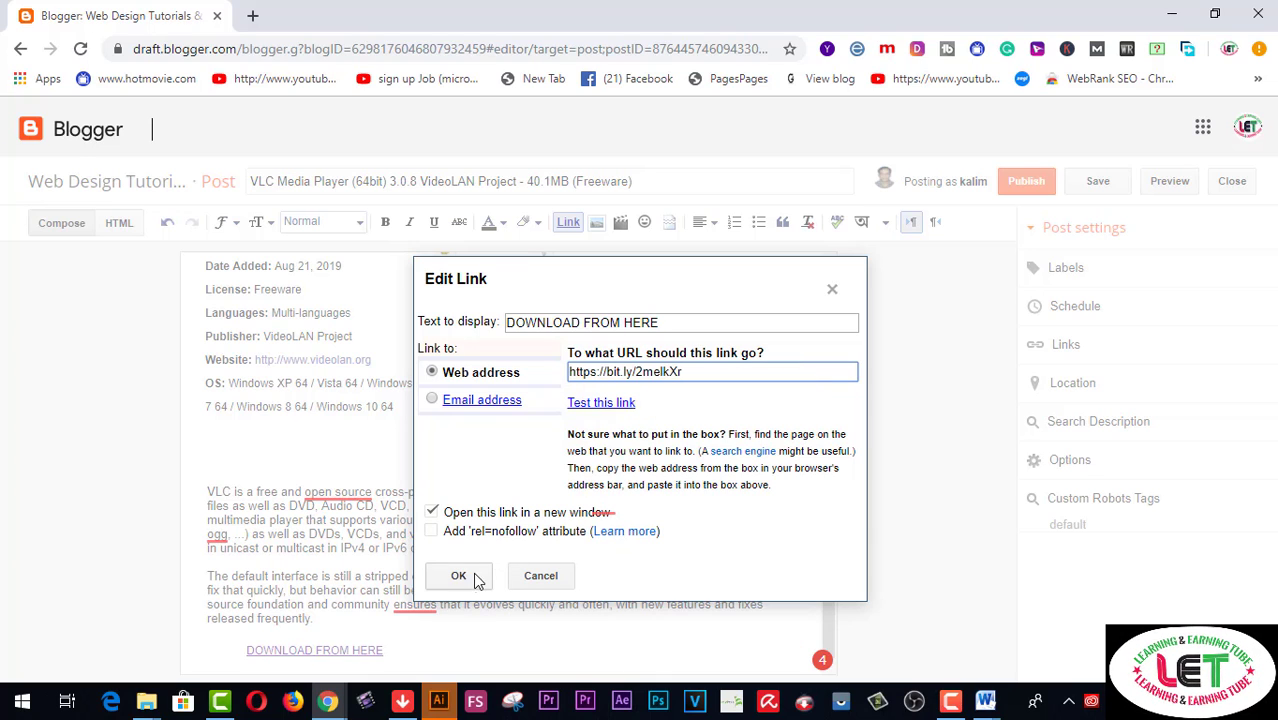
click(464, 578)
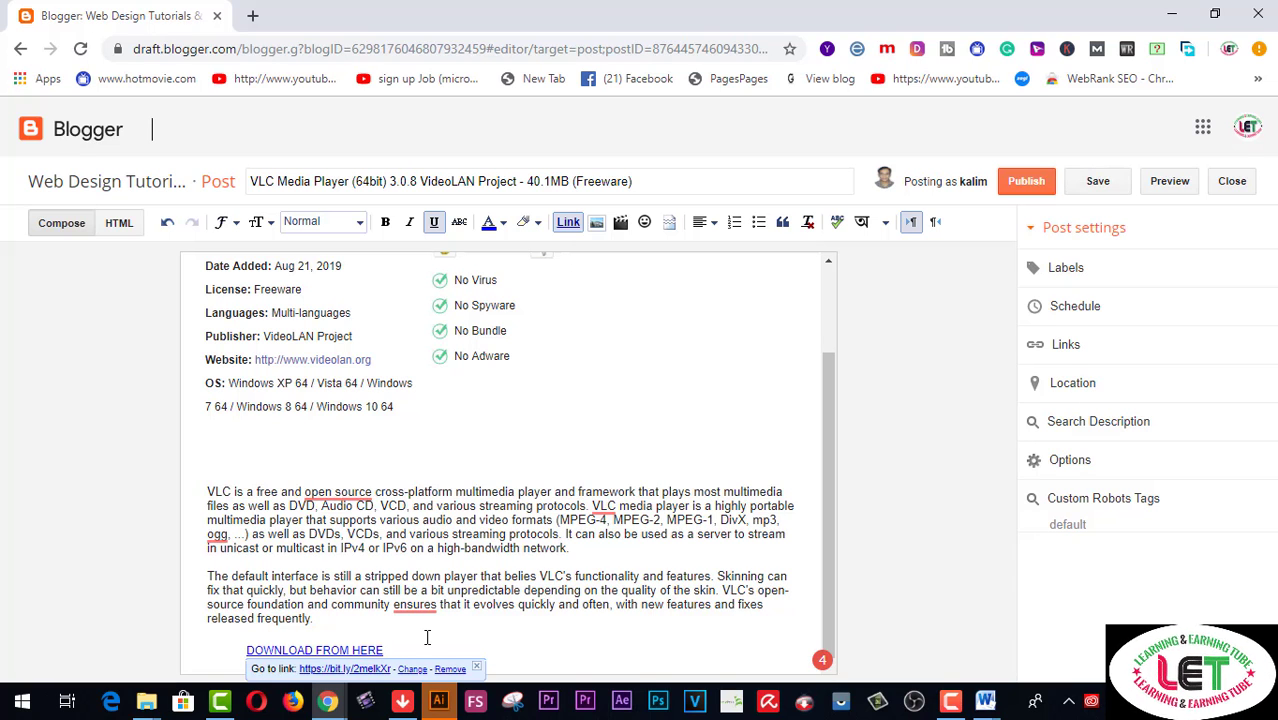
scroll(495, 490, up, 3)
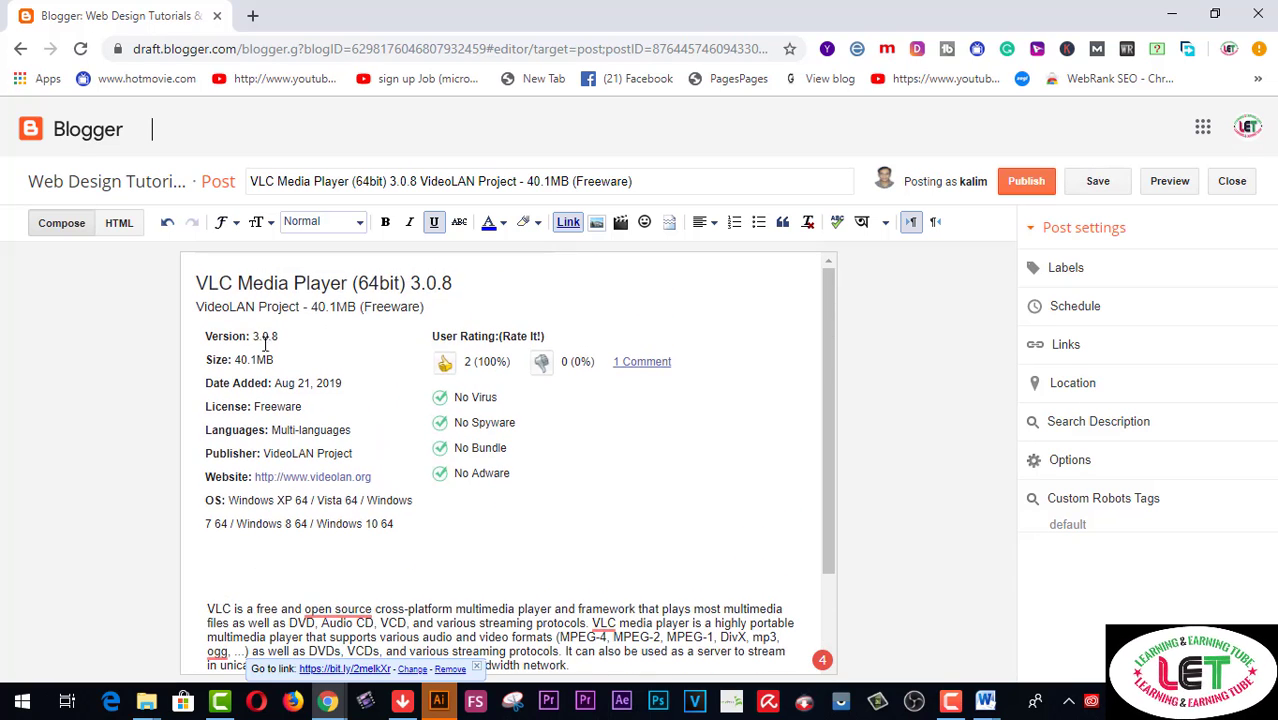
scroll(465, 505, down, 3)
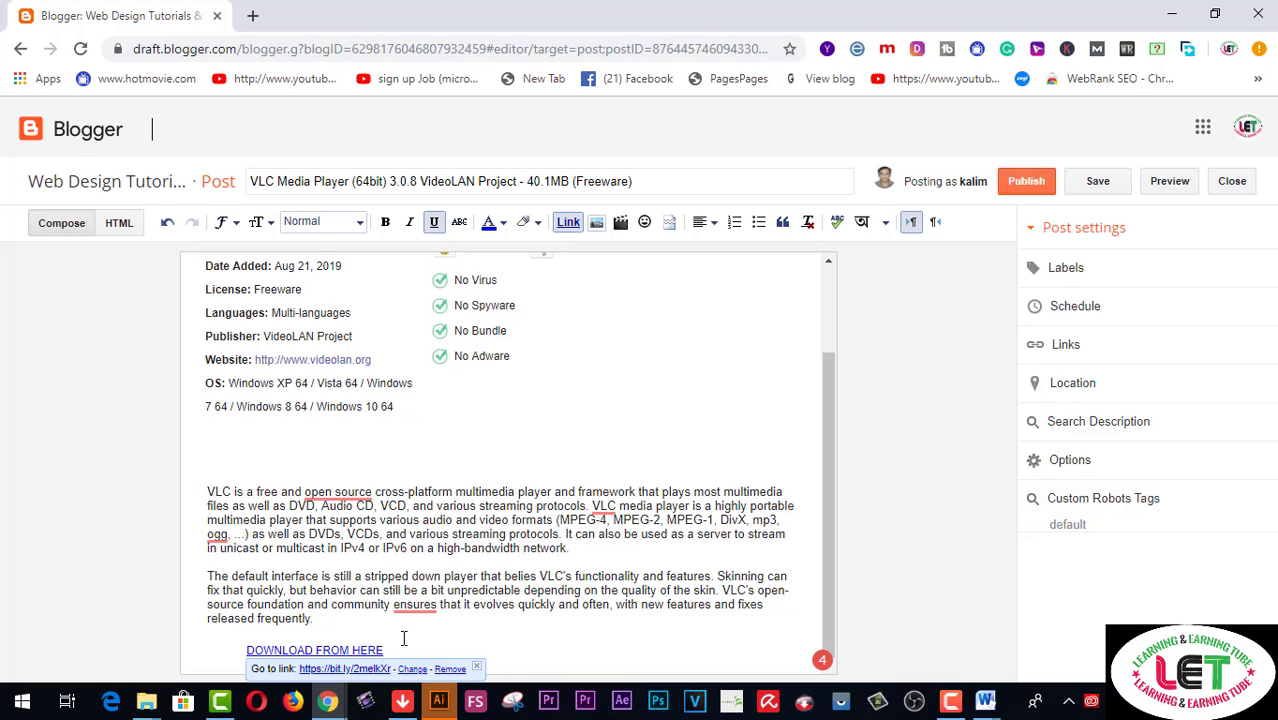
Switch back to the Shrinkzon dashboard and open the Referrals page
mouse_move(331, 704)
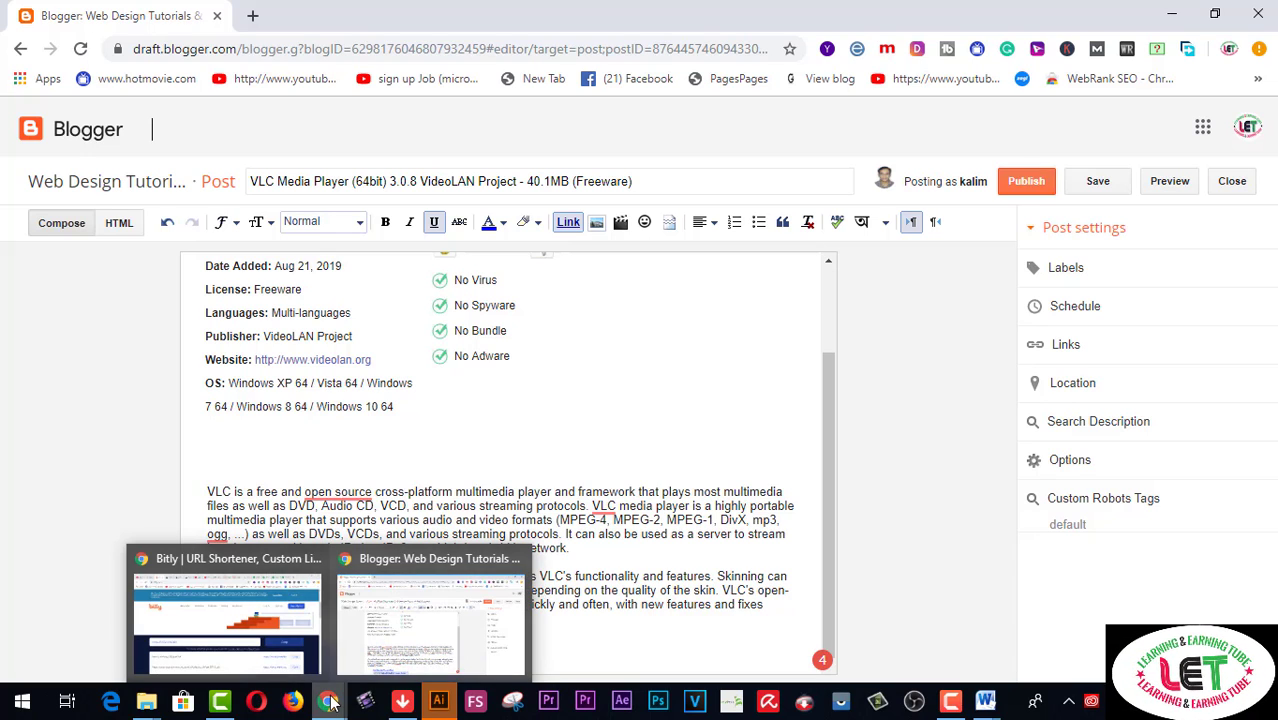
click(305, 595)
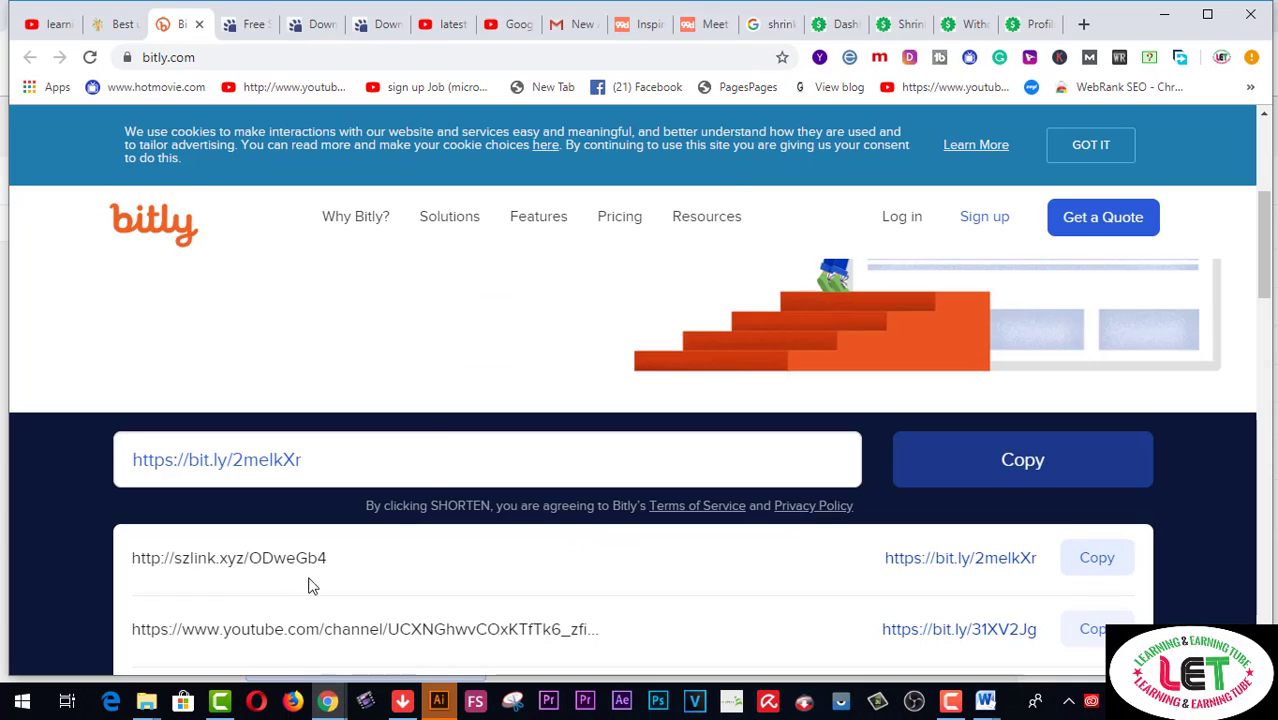
click(841, 24)
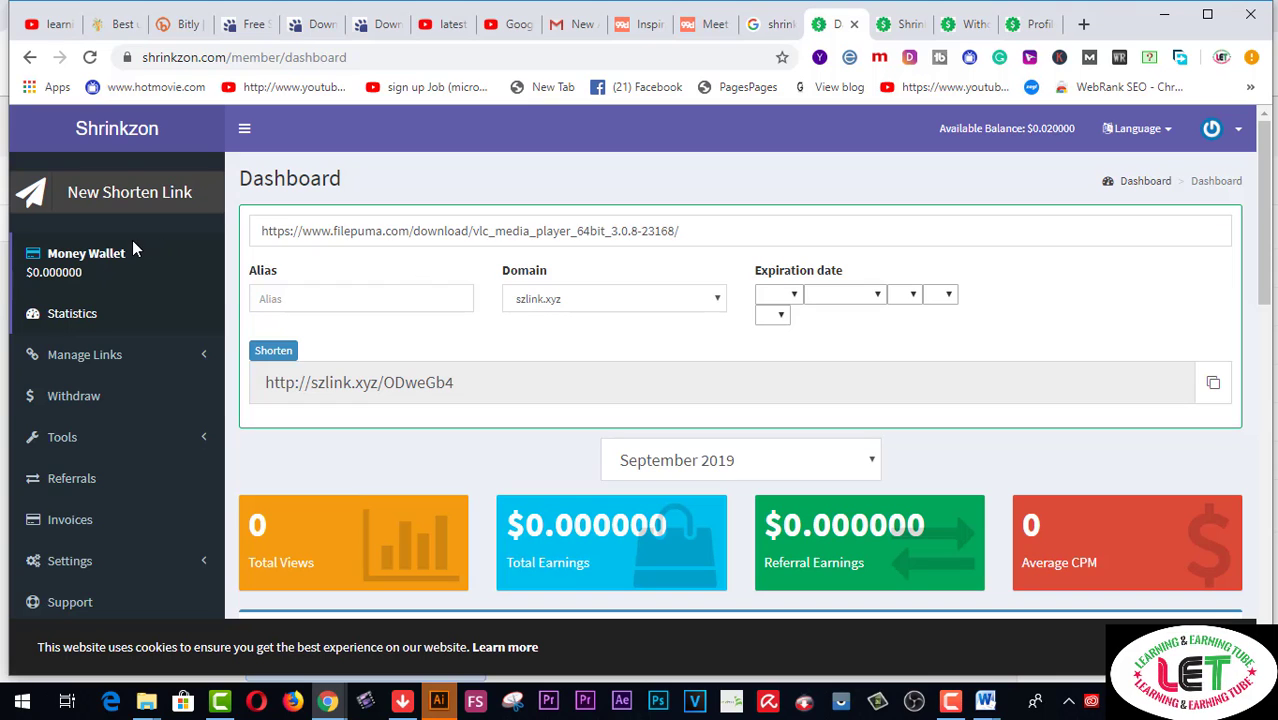
click(72, 481)
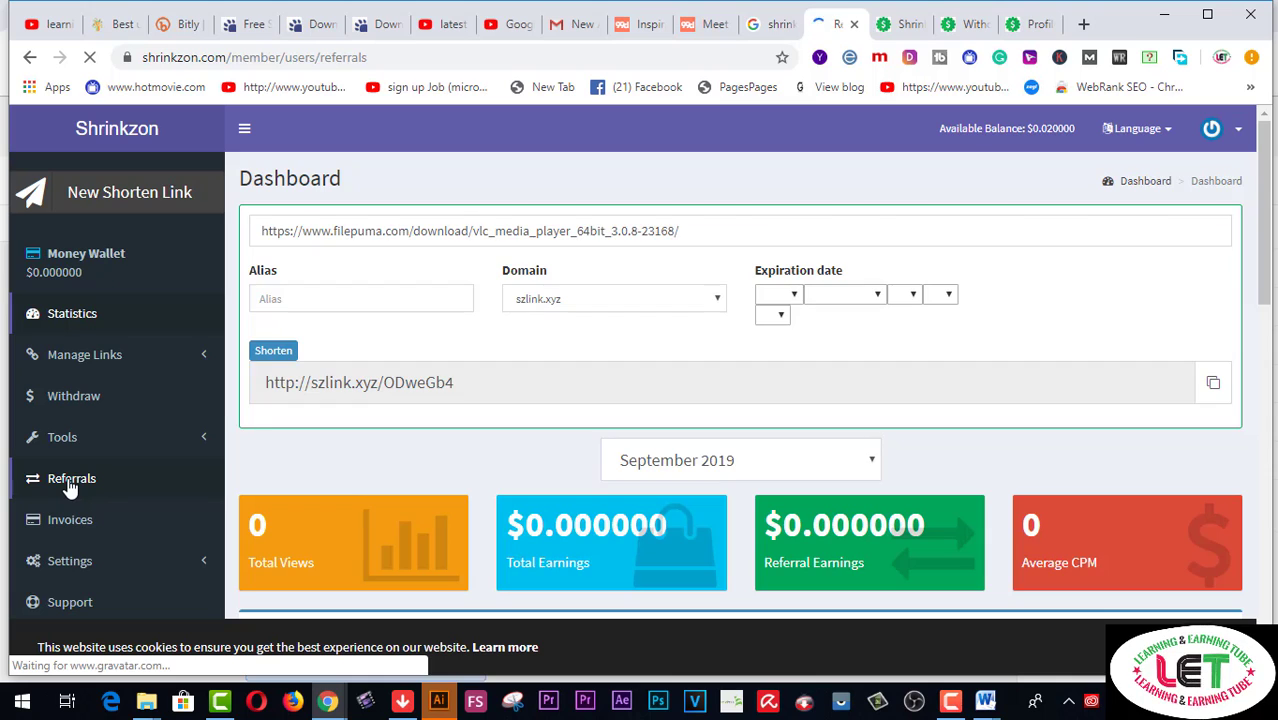
Open Facebook in the browser tab showing the Shrinkzon profile, and copy the referral link from the Shrinkzon Referrals page
click(1037, 27)
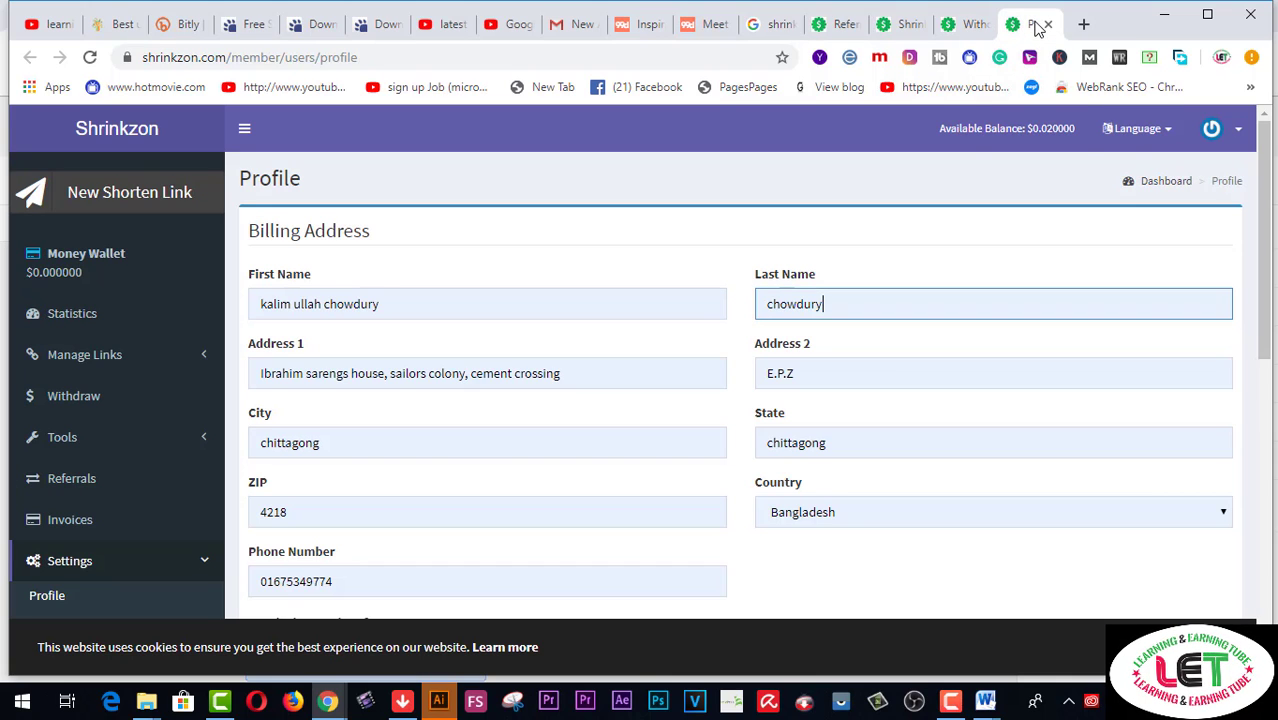
click(648, 89)
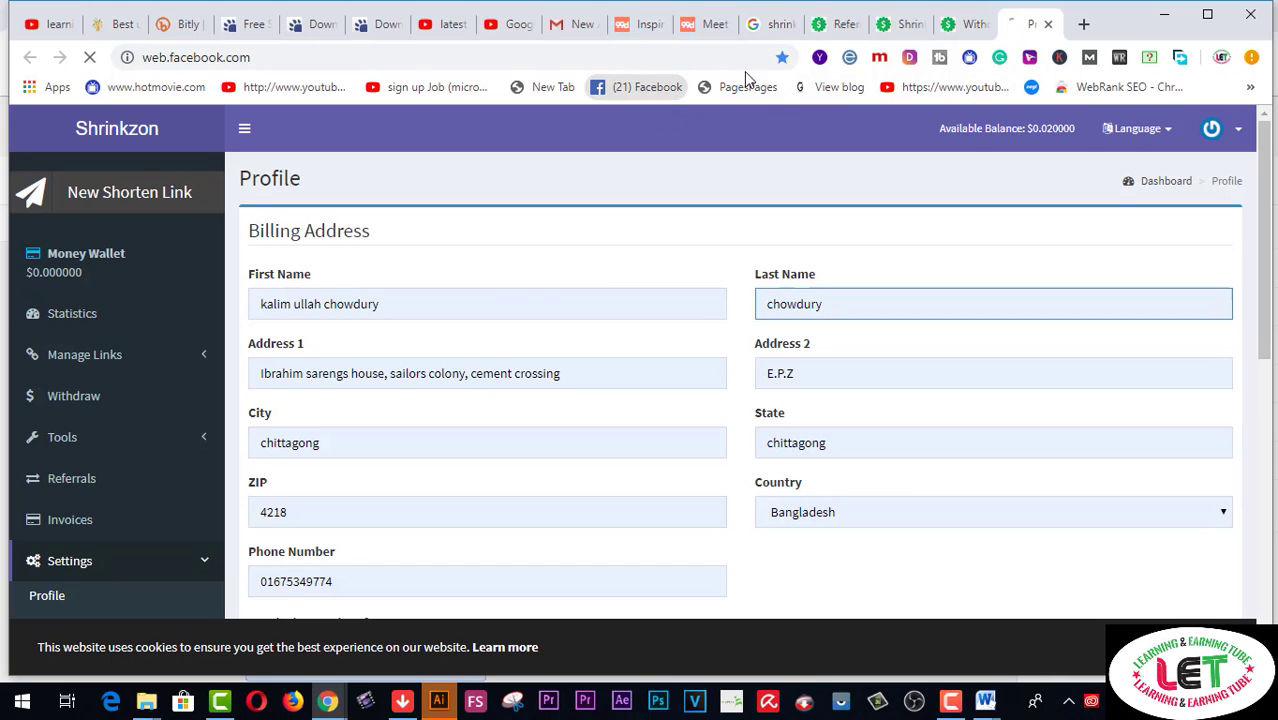
click(840, 30)
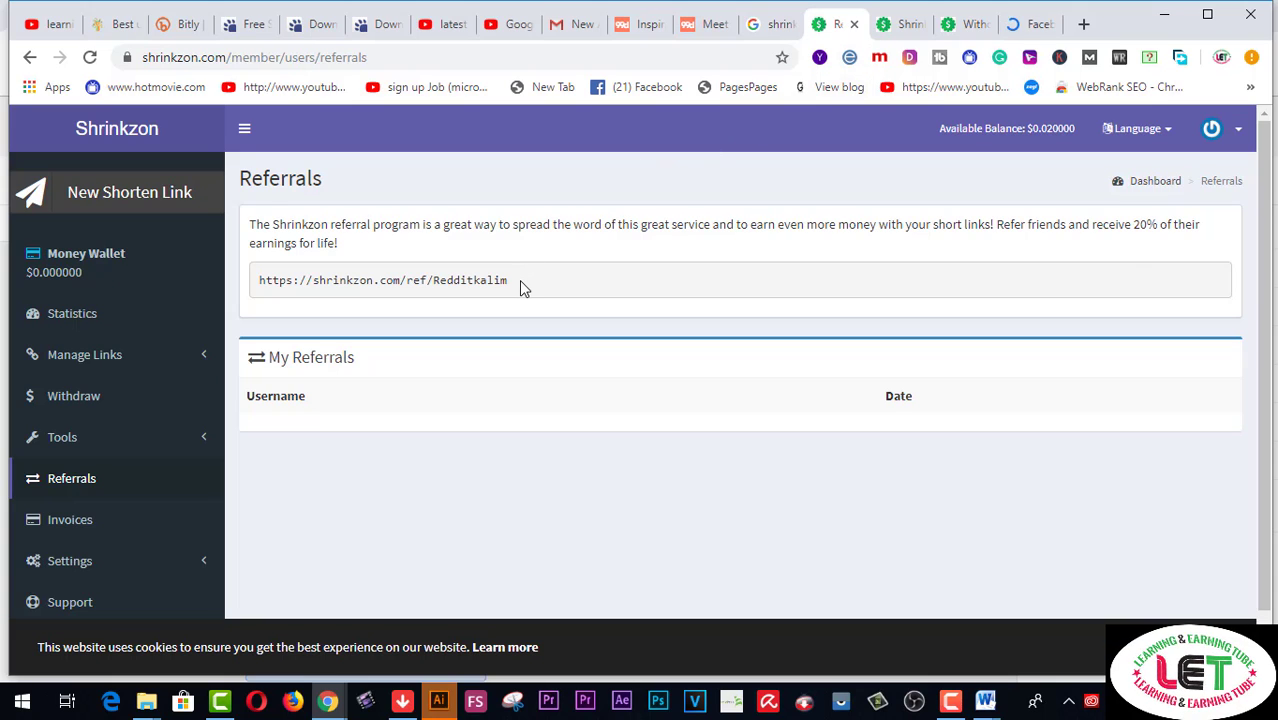
drag(519, 280, 257, 290)
right_click(268, 285)
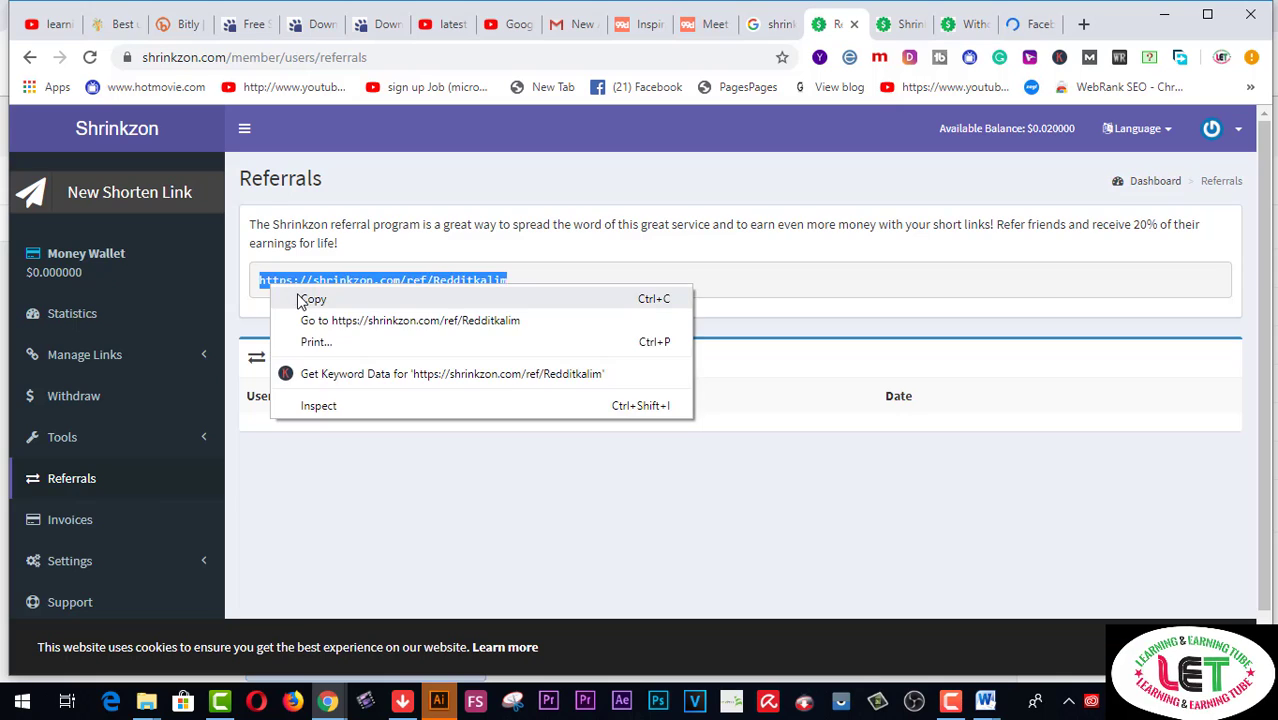
click(302, 298)
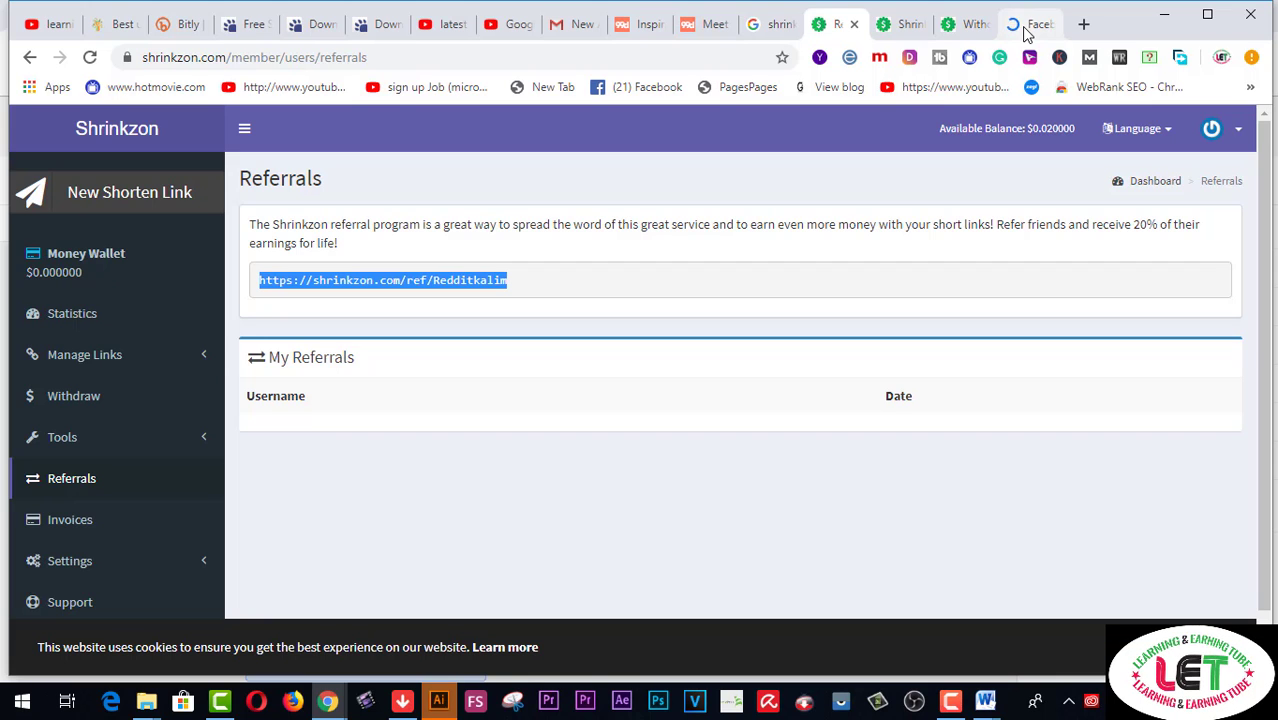
Switch to Facebook and paste the copied Shrinkzon referral link into a new post
click(1025, 33)
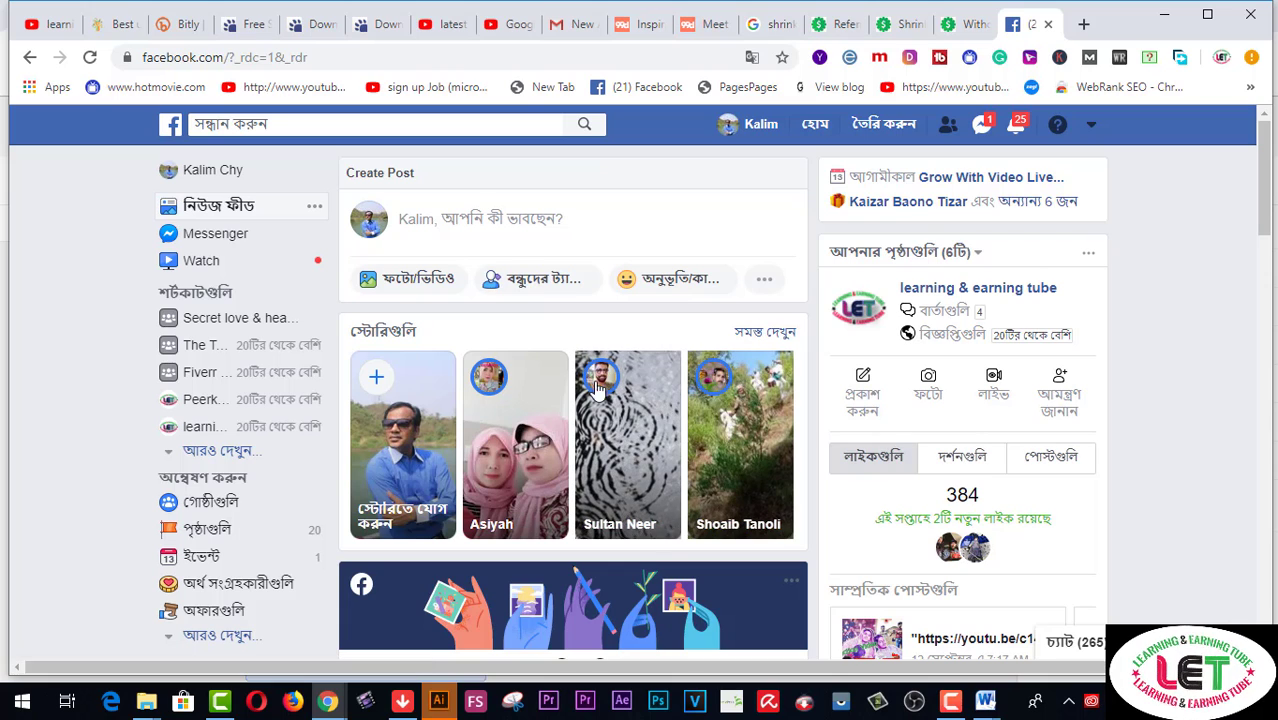
click(456, 222)
right_click(455, 226)
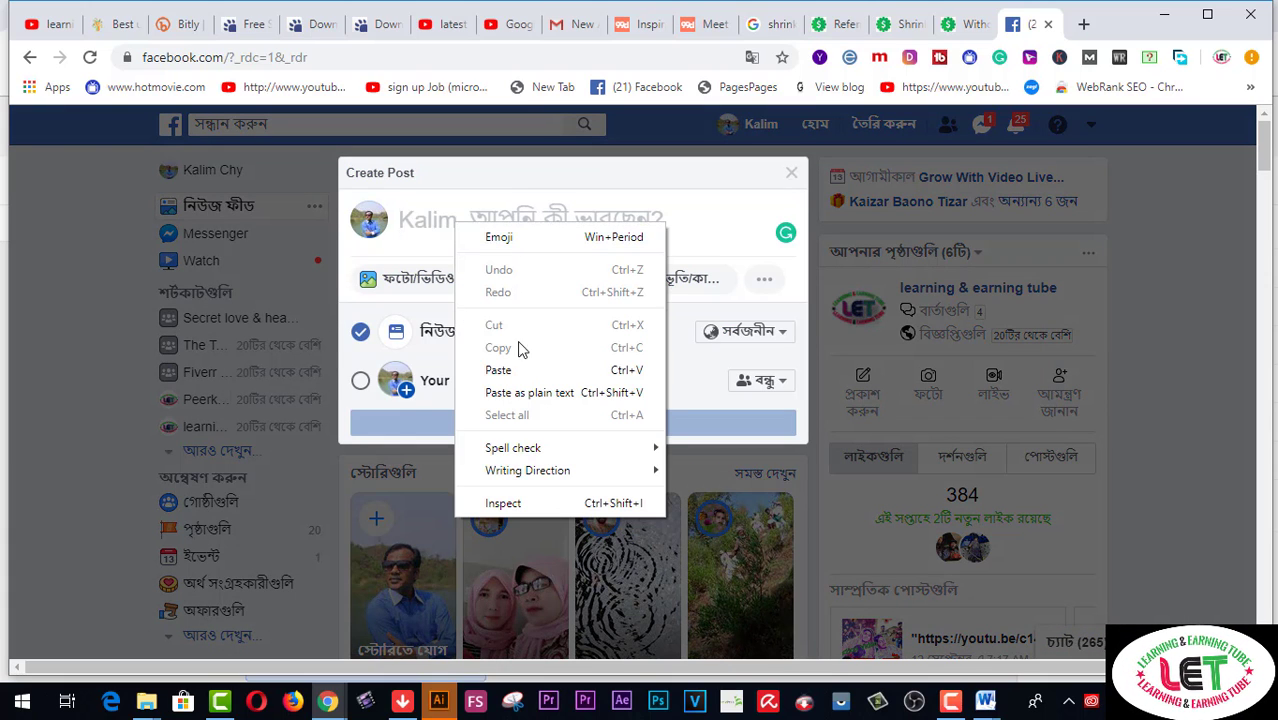
click(498, 370)
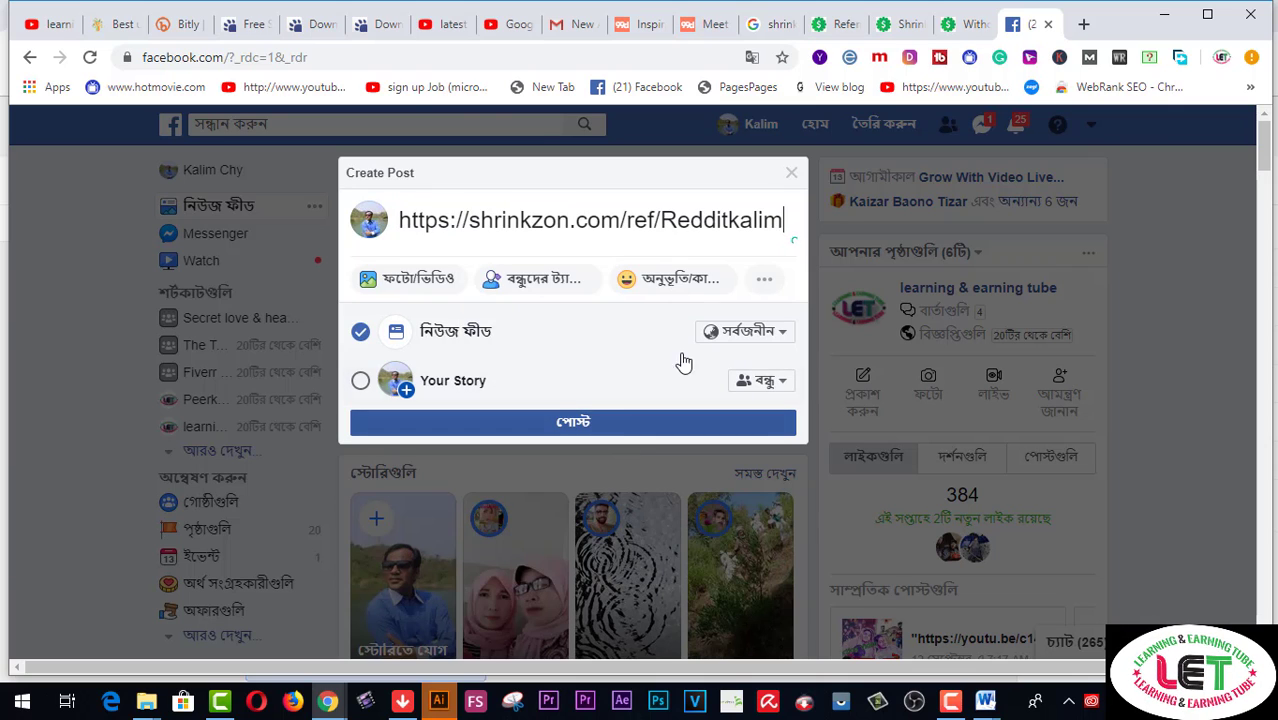
Copy the referral link from the post, shorten it on Bitly and copy the resulting bit.ly link
drag(785, 220, 385, 218)
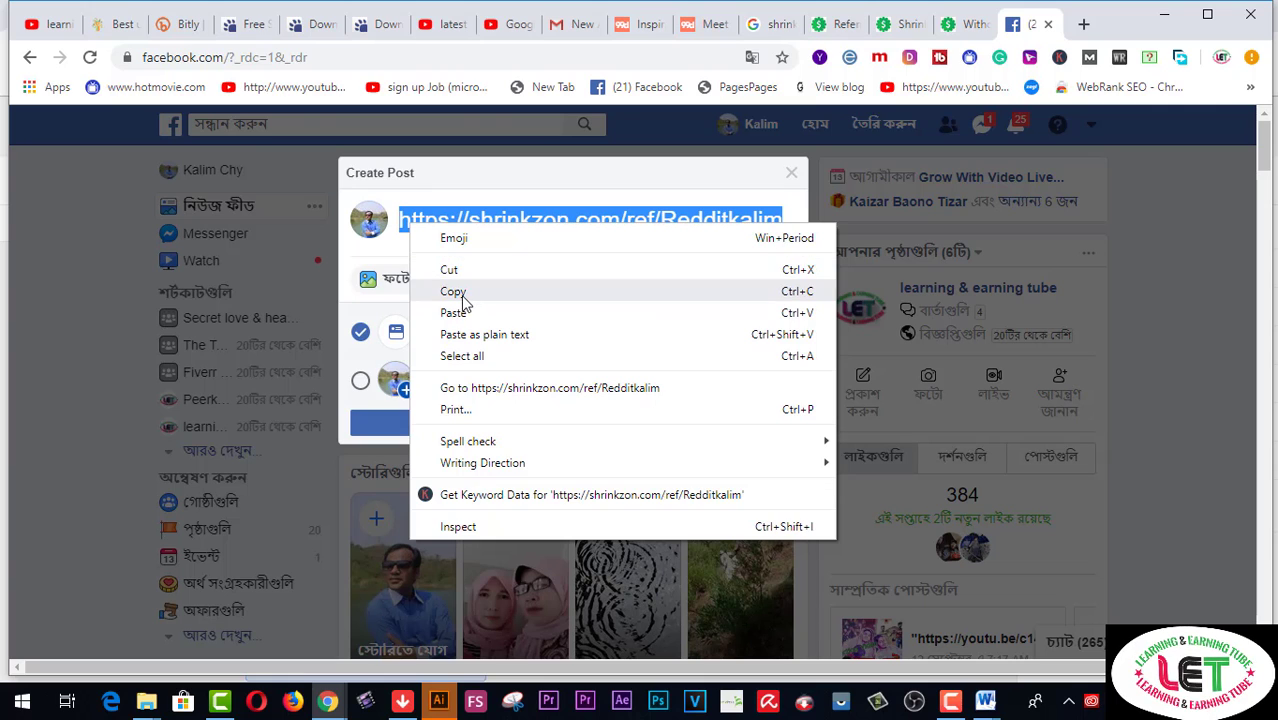
click(466, 293)
click(184, 36)
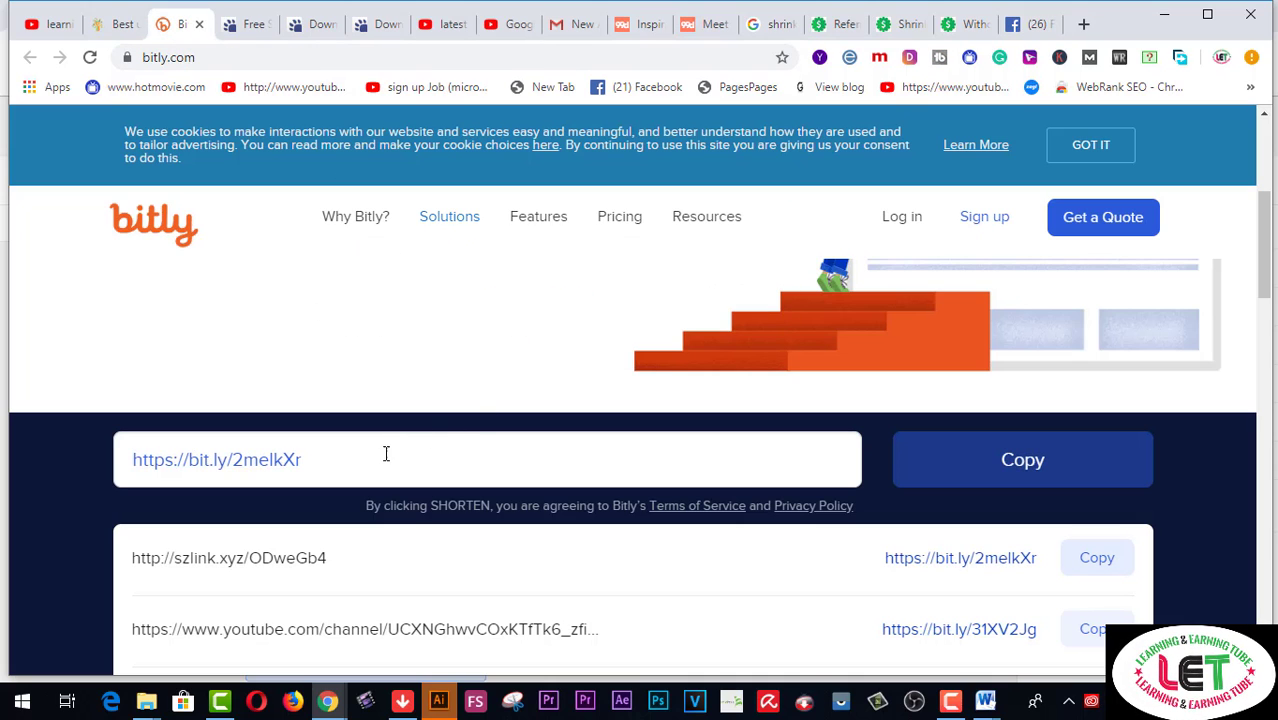
drag(385, 459, 134, 460)
right_click(140, 461)
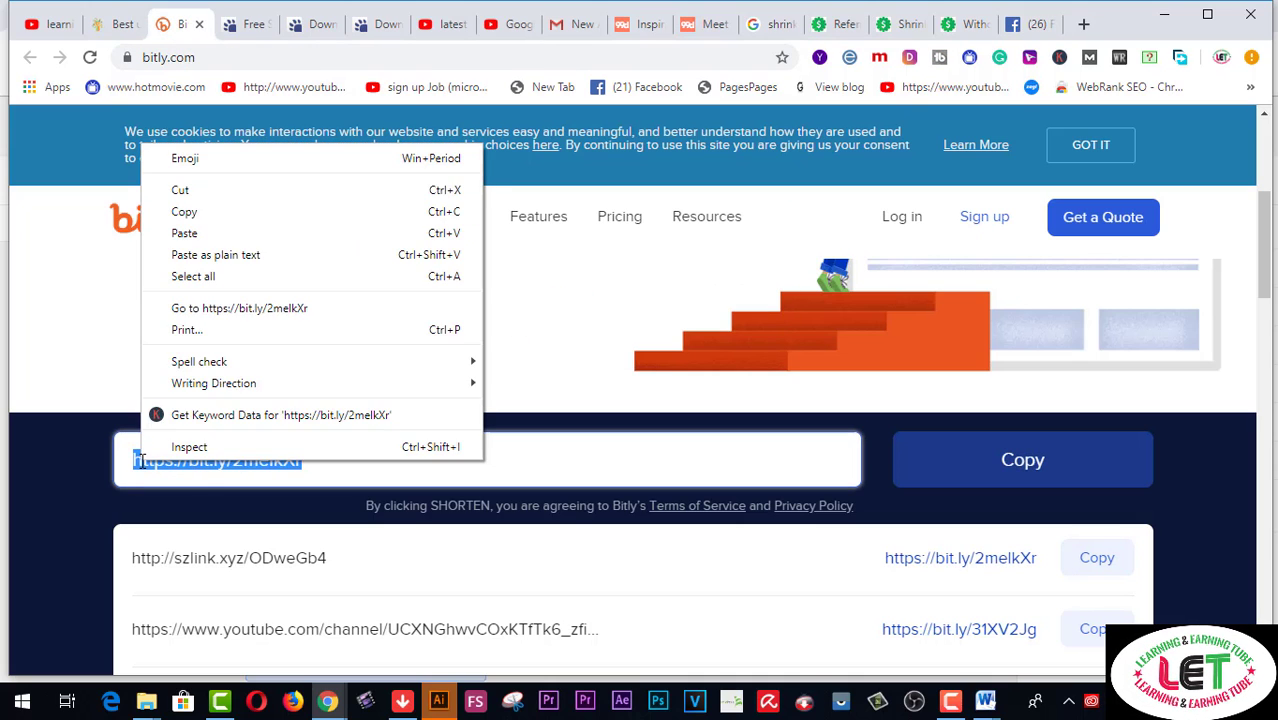
click(180, 229)
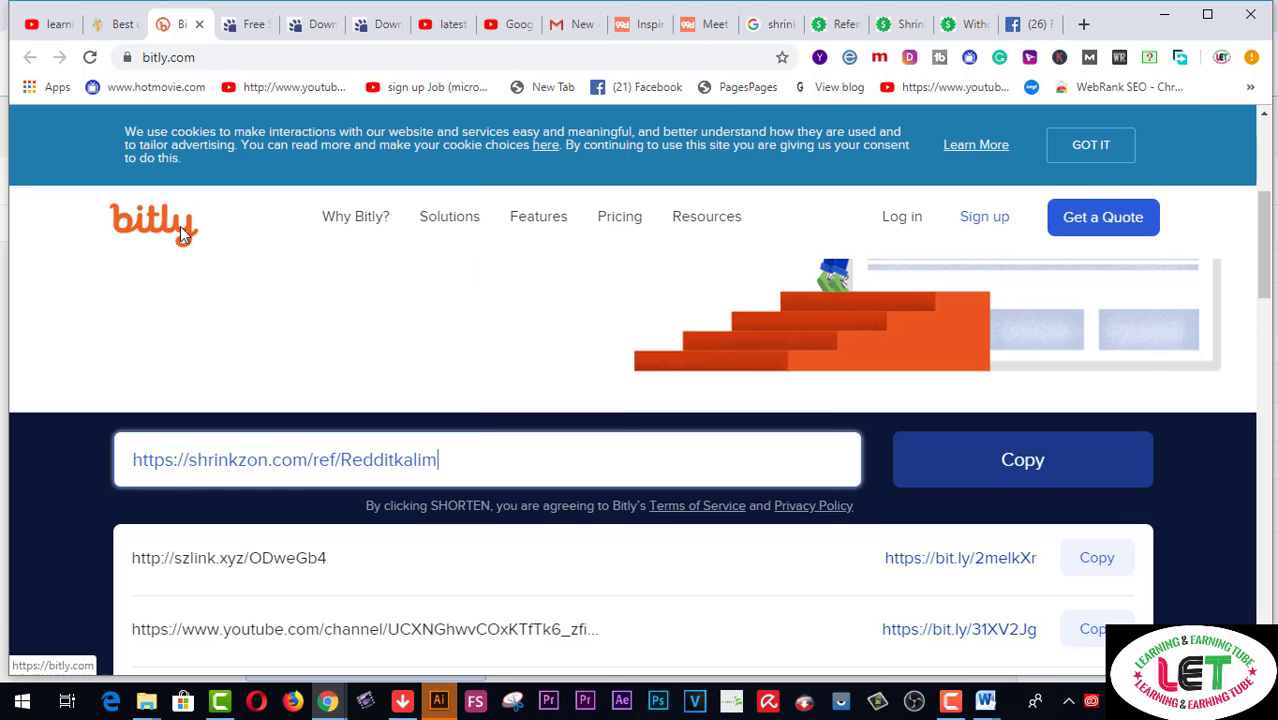
click(1030, 466)
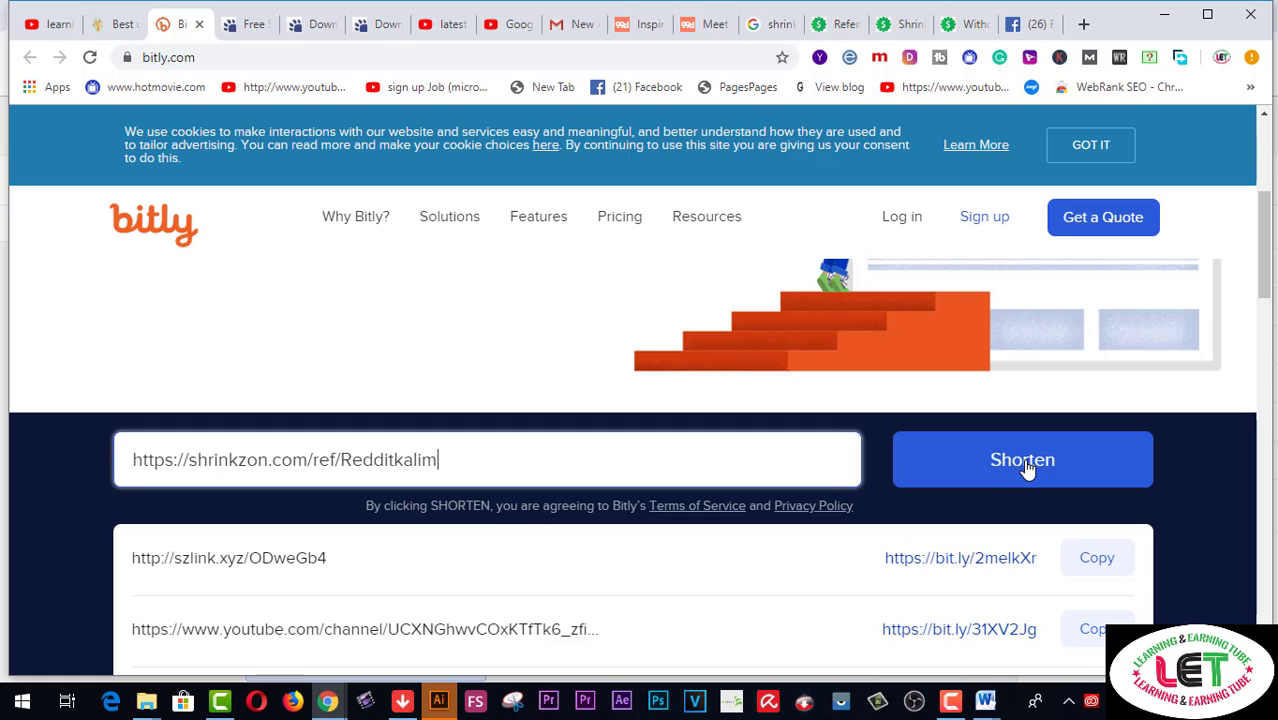
click(1029, 469)
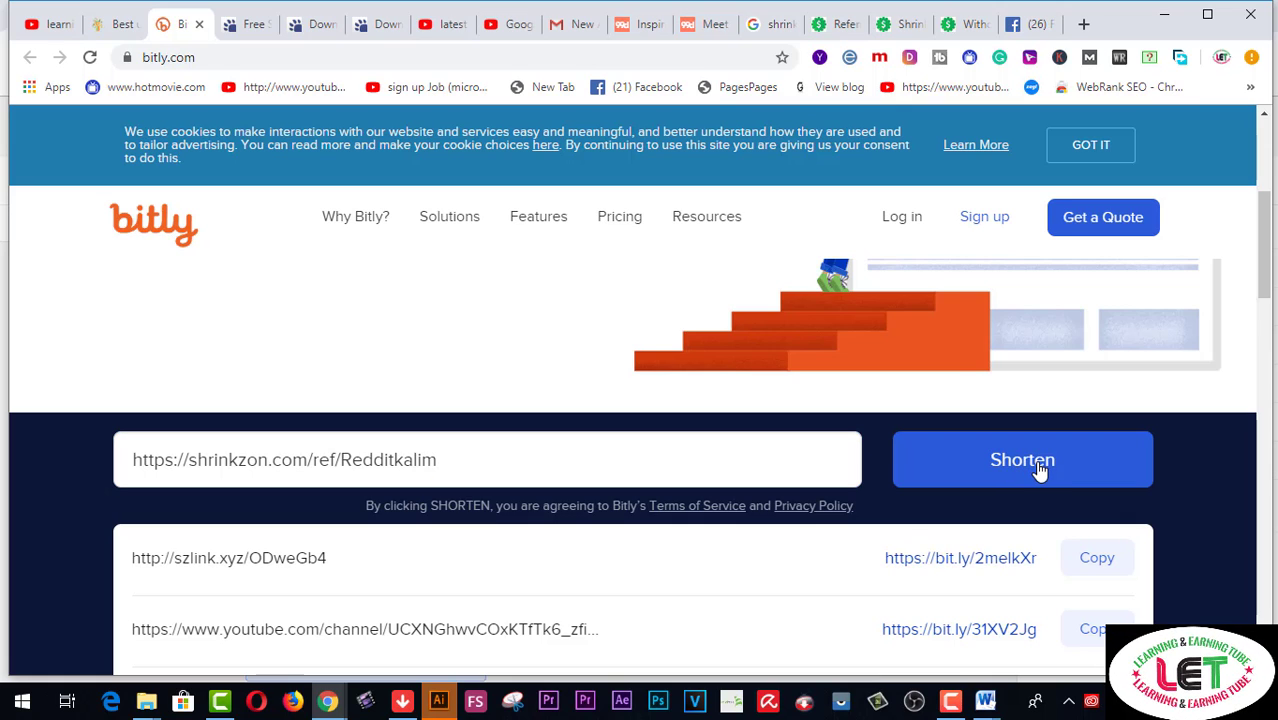
click(90, 57)
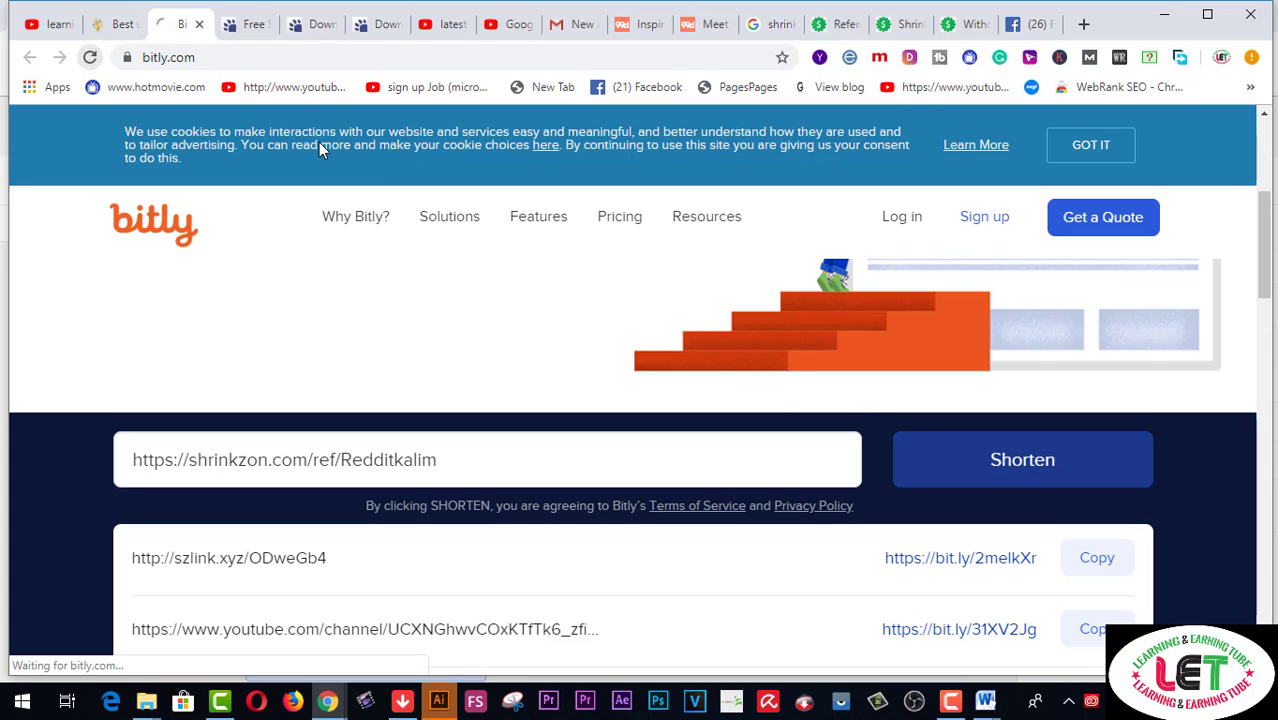
click(1027, 474)
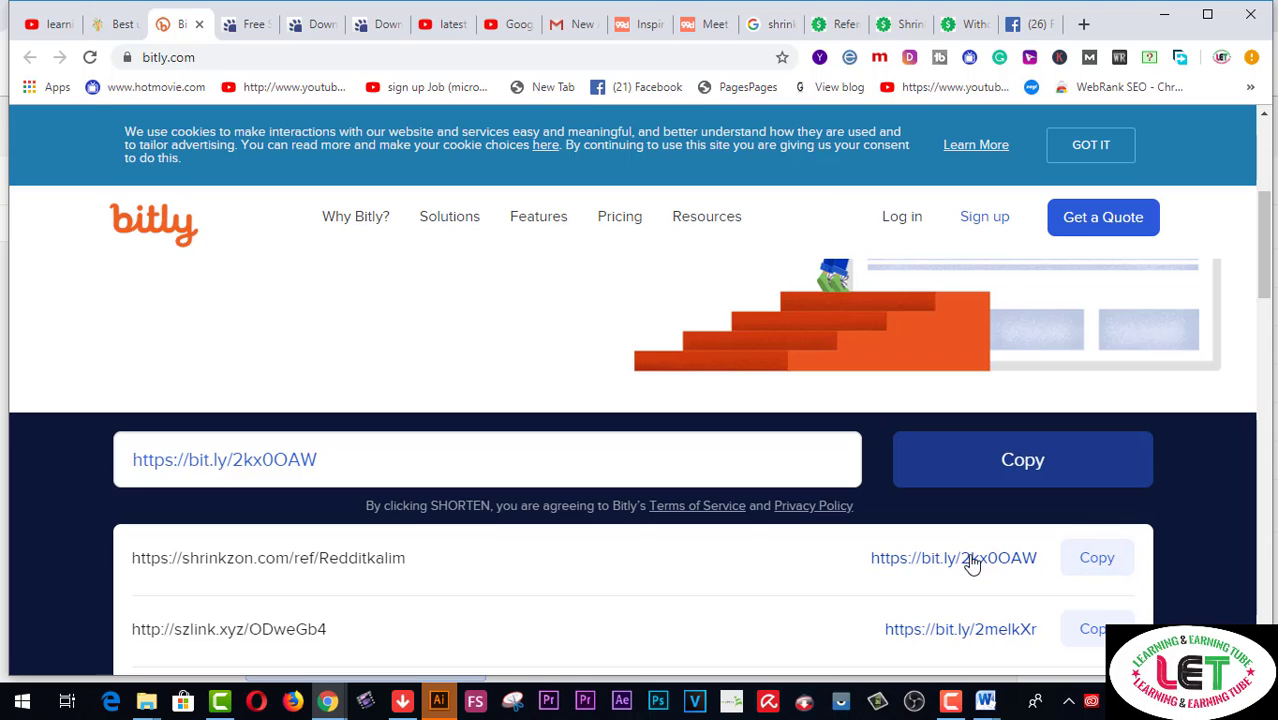
click(1100, 565)
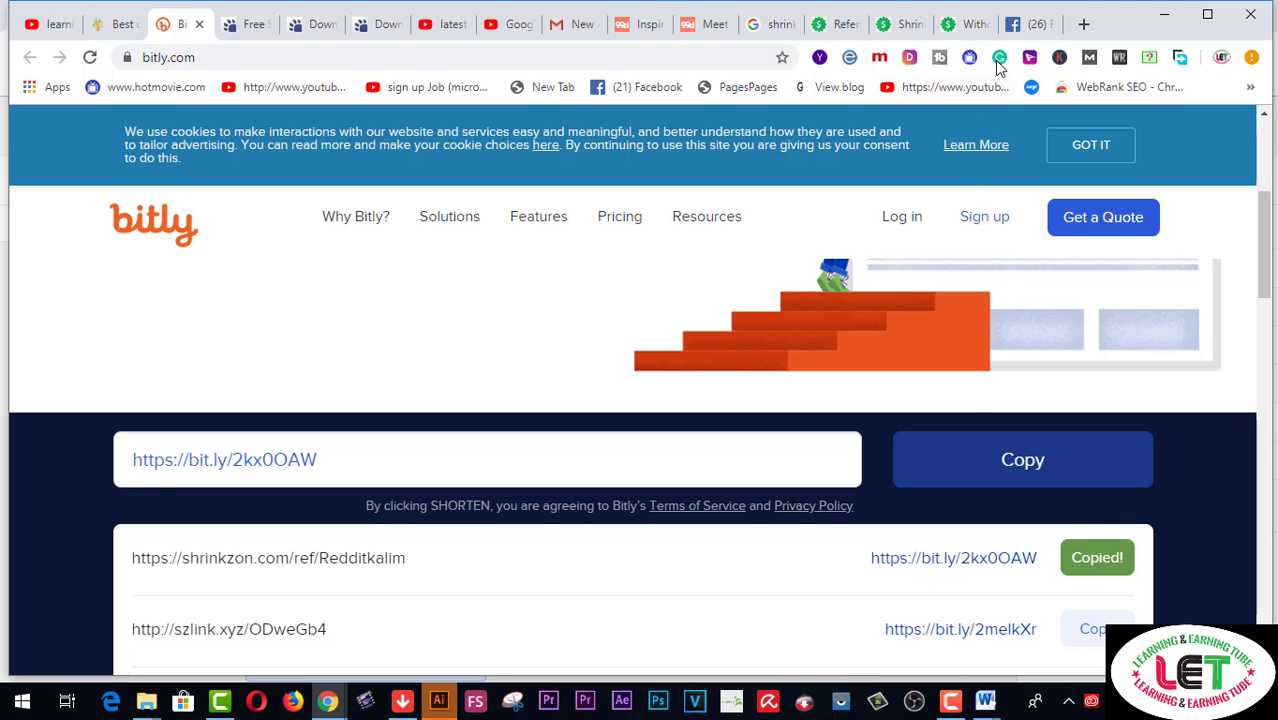
click(1033, 26)
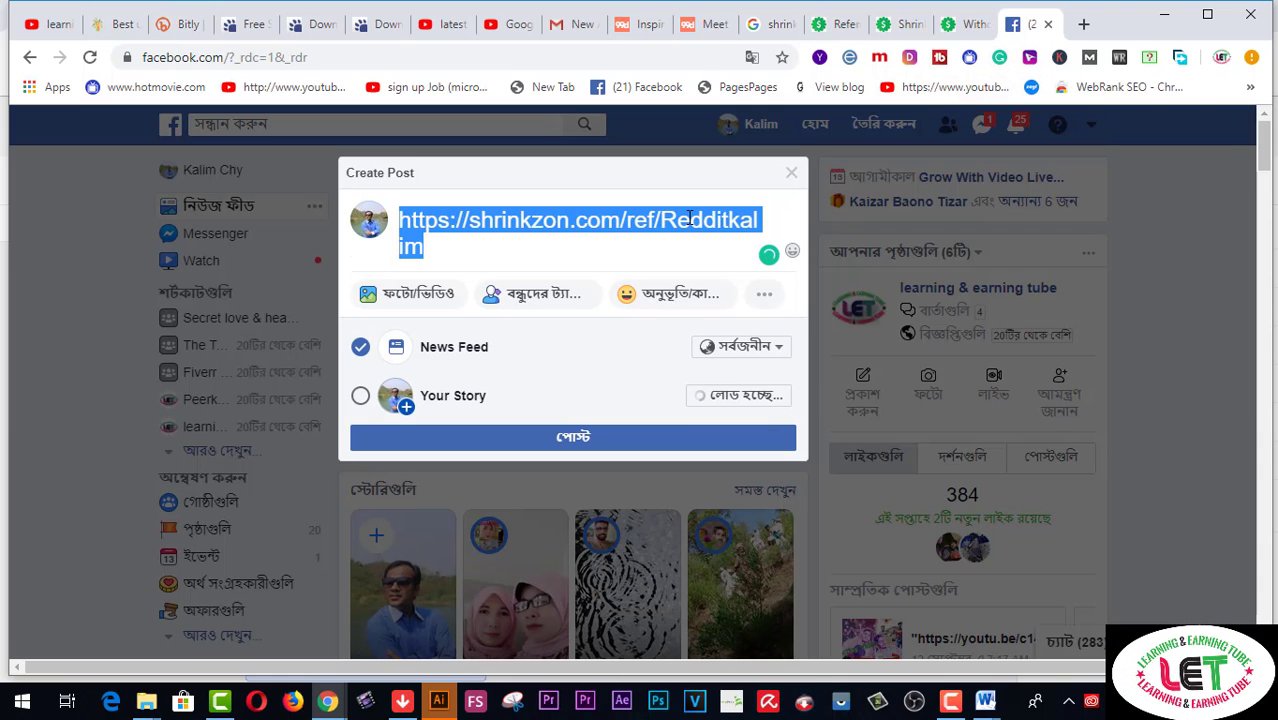
right_click(688, 216)
click(750, 308)
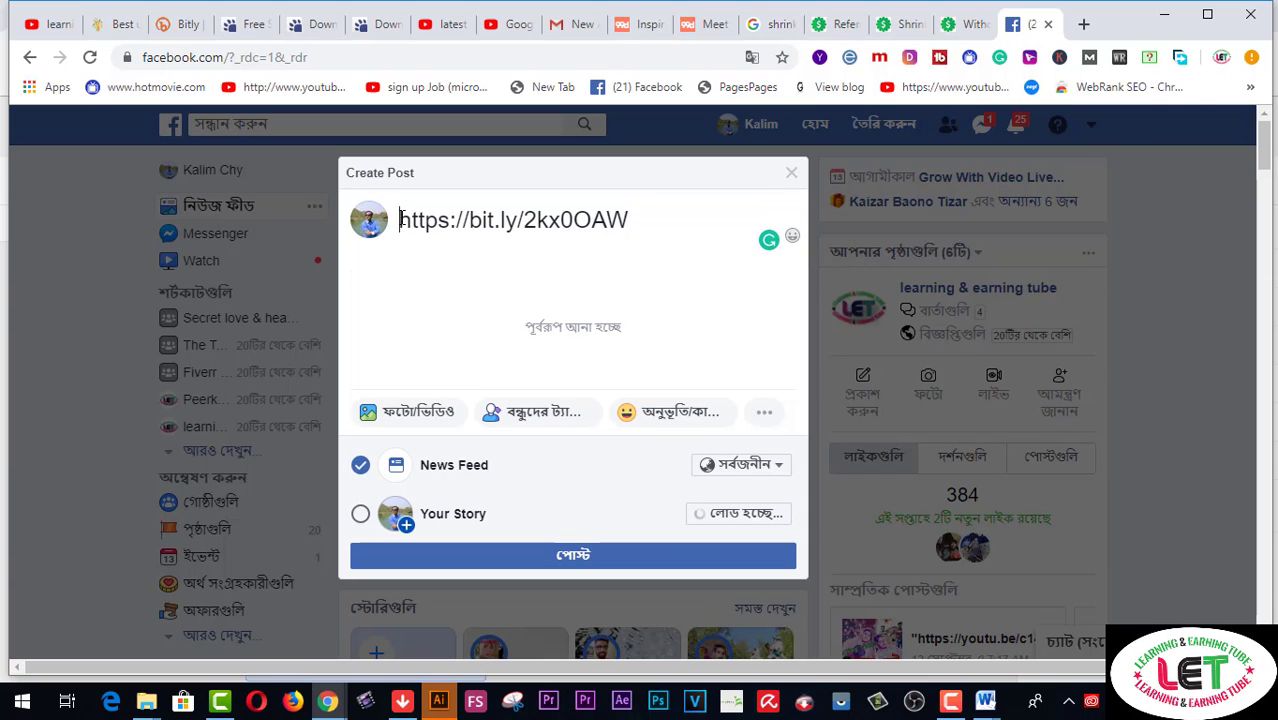
Add the line "EARN......................" above the short link and publish the post to the News Feed
key(Return)
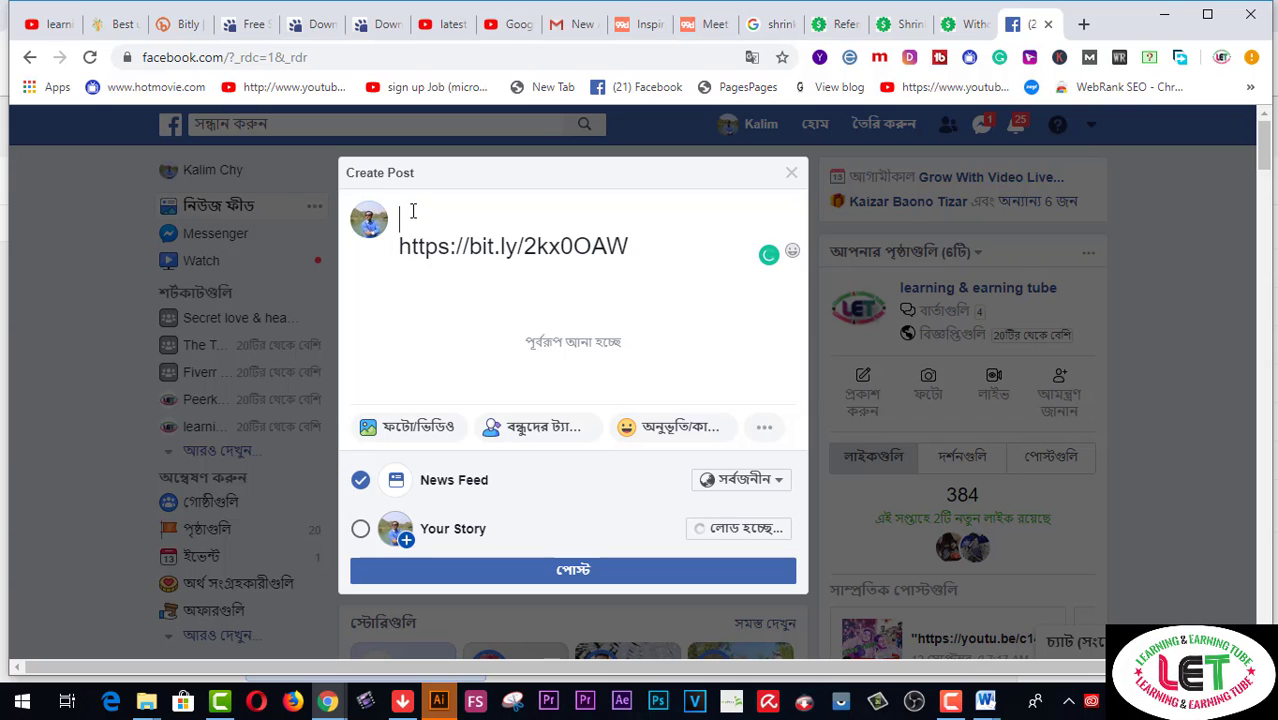
text(E)
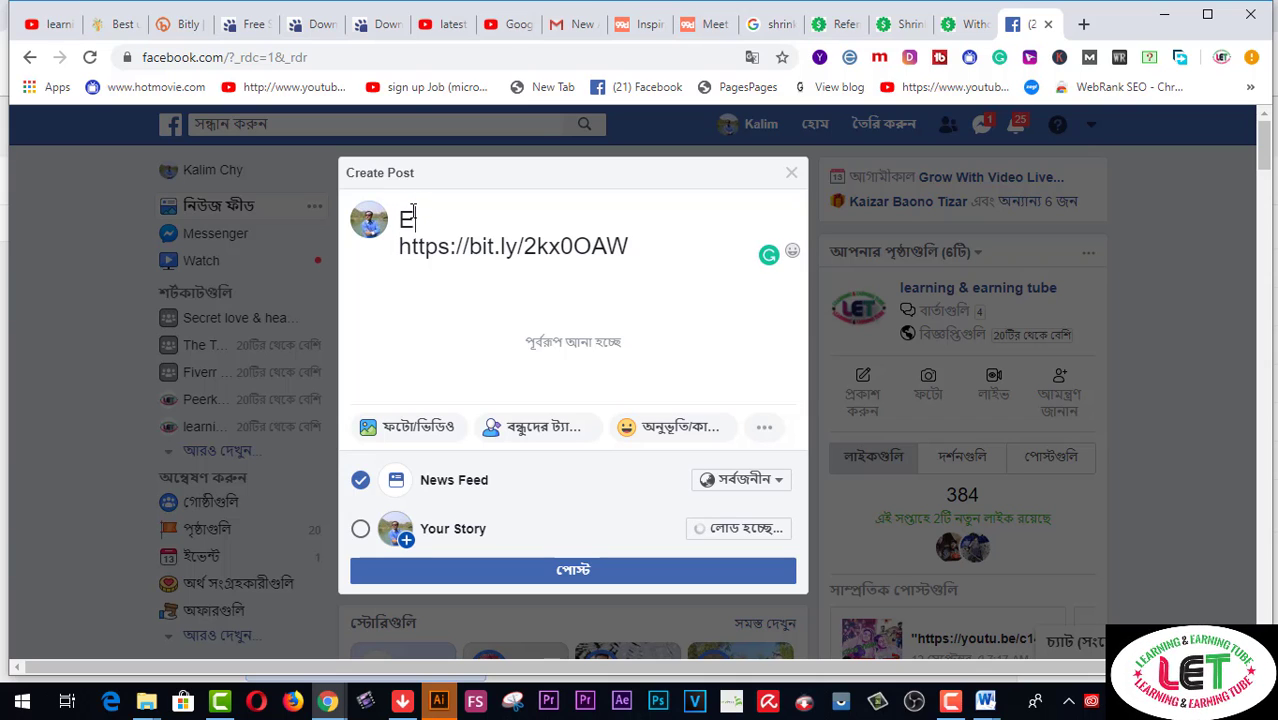
text(ARN)
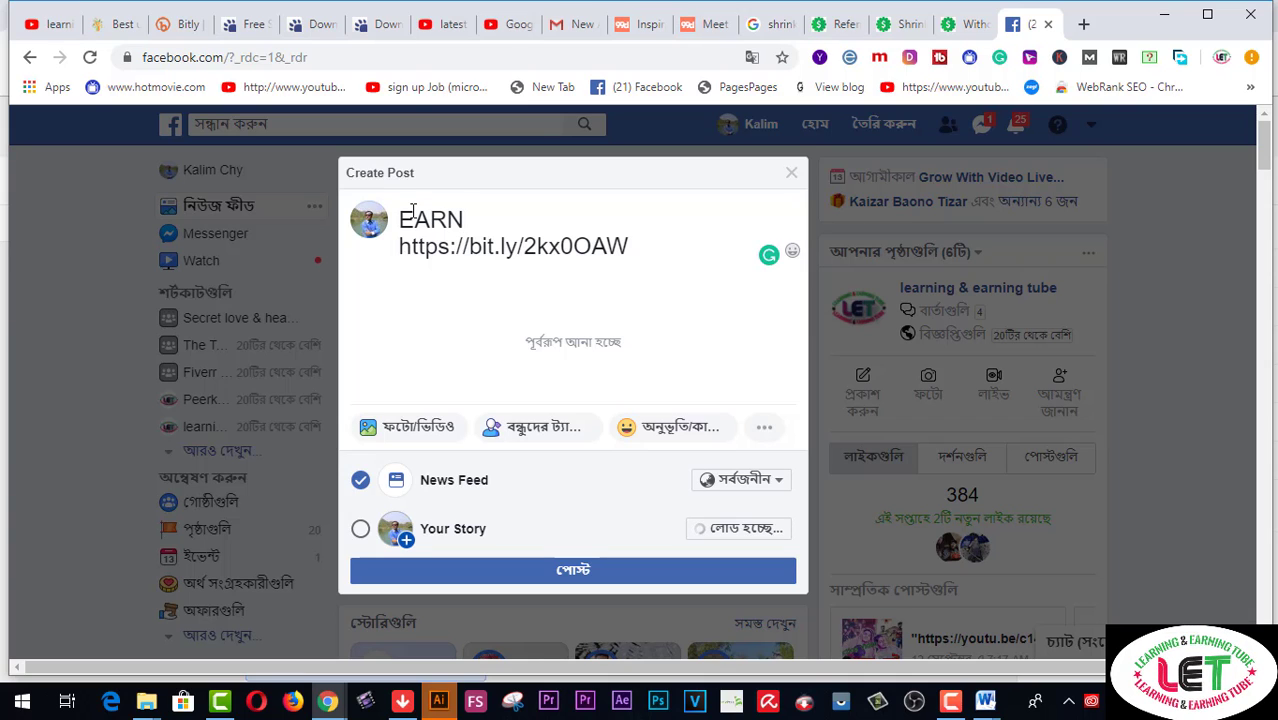
text(......................)
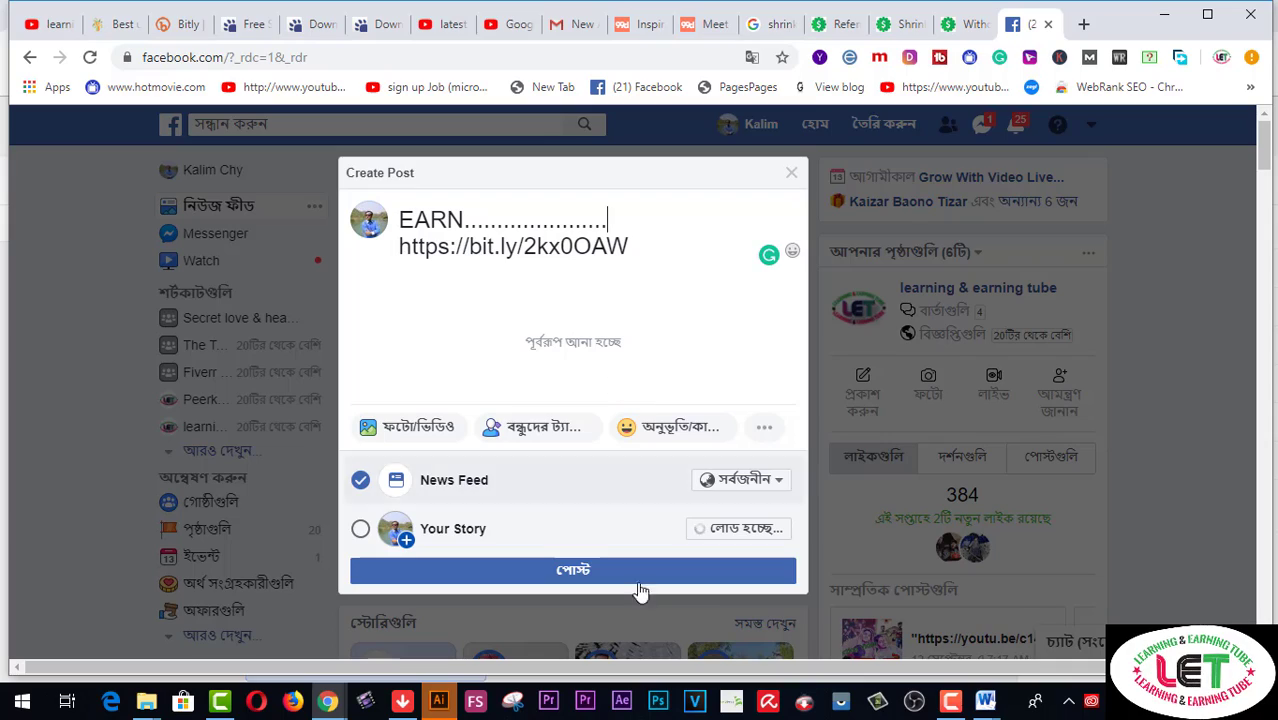
click(578, 573)
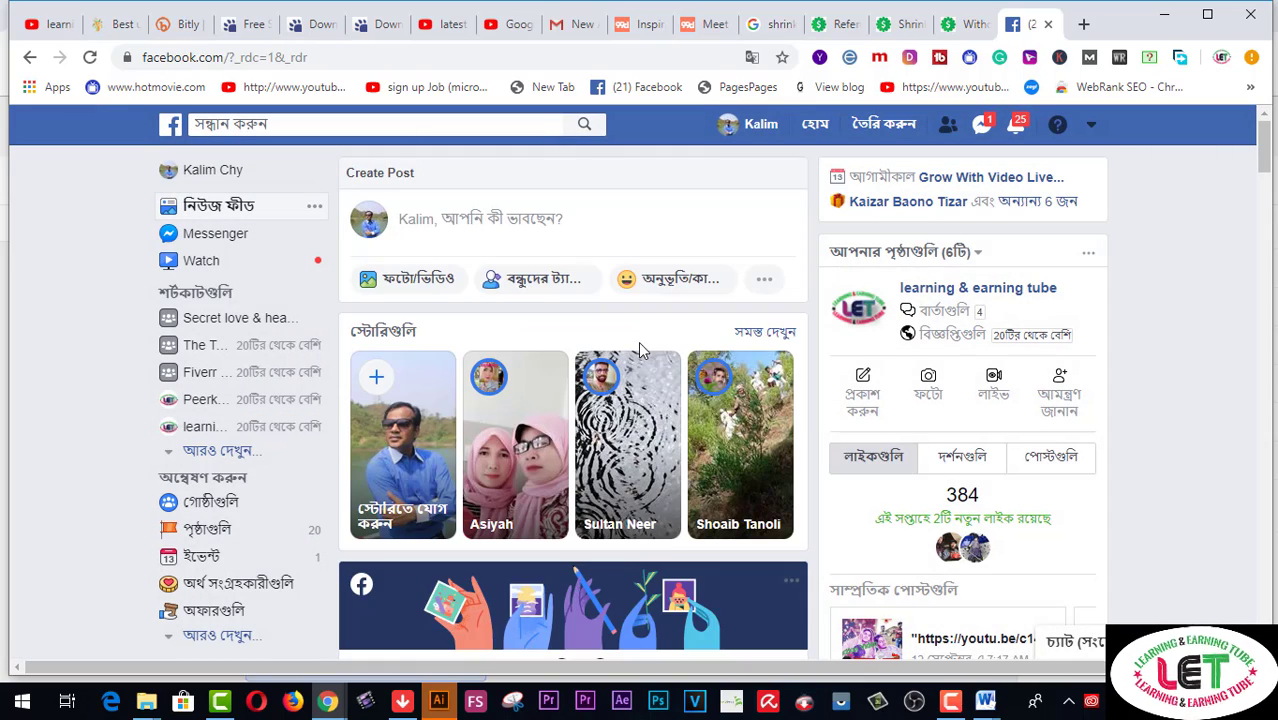
Find the newly published post in the Facebook news feed and check its short link
scroll(638, 341, down, 5)
scroll(638, 341, down, 7)
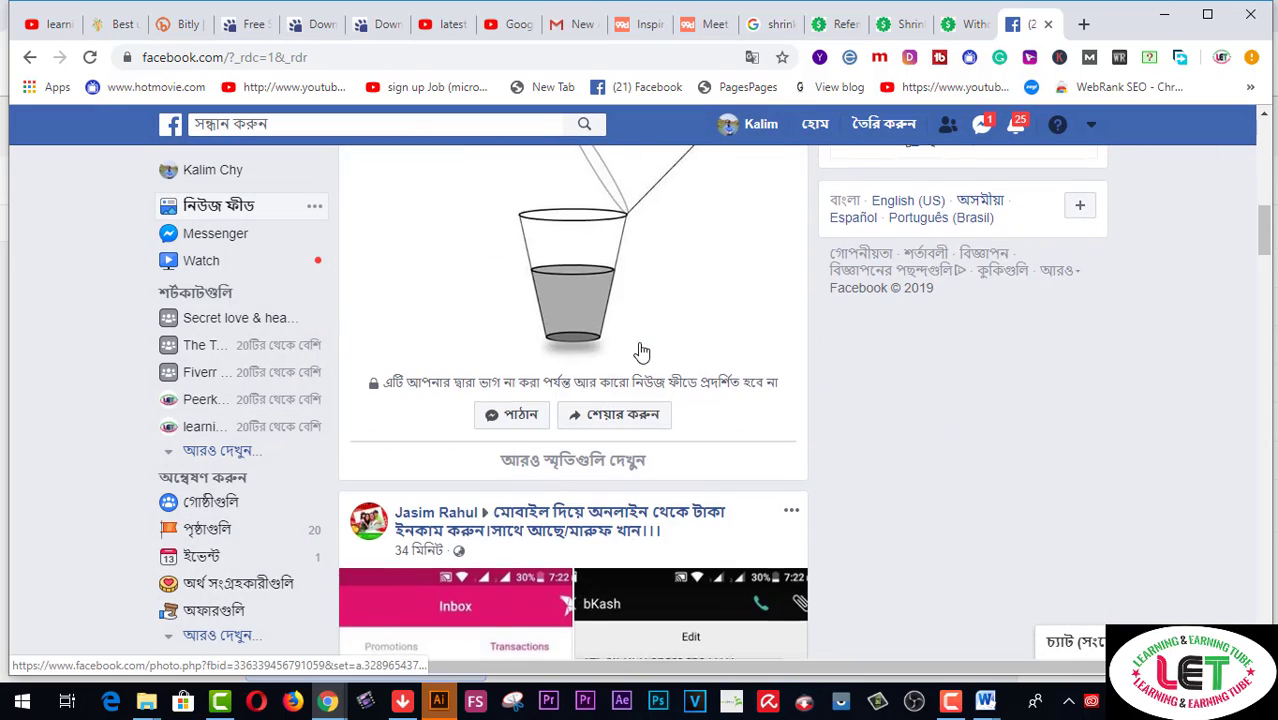
scroll(641, 353, up, 10)
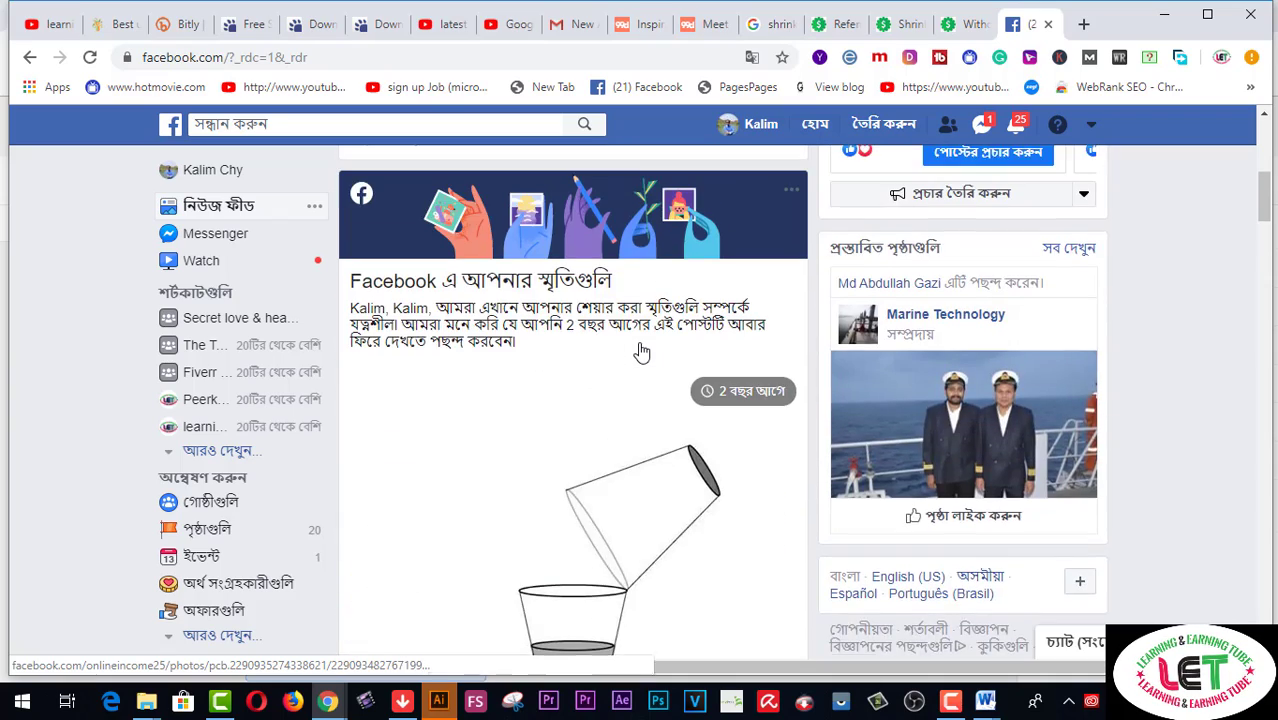
scroll(641, 353, up, 2)
scroll(641, 353, down, 7)
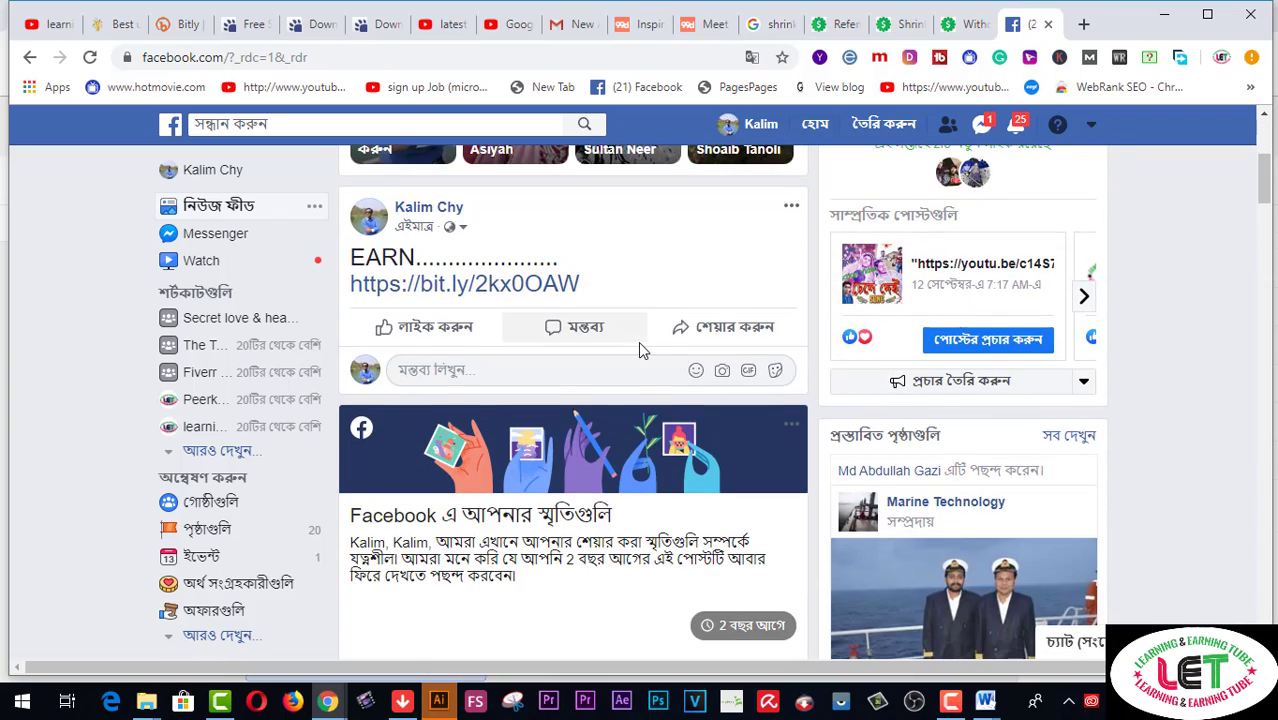
scroll(641, 353, up, 7)
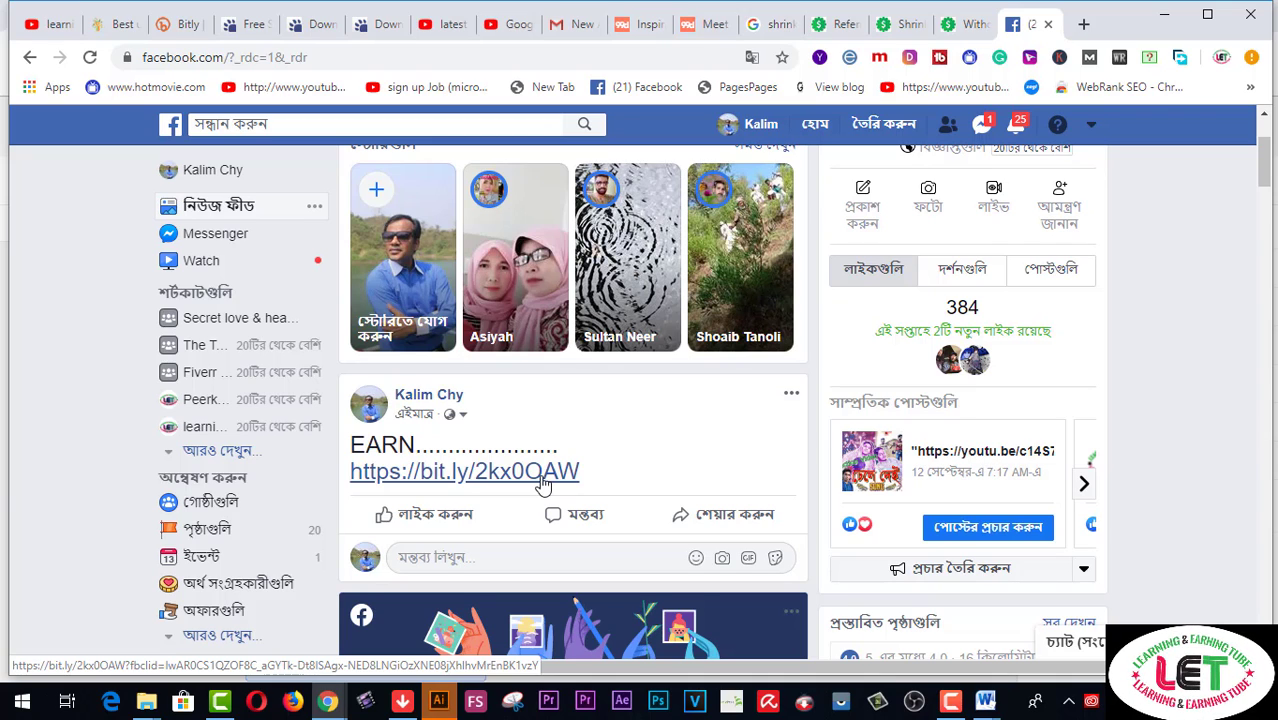
Switch back to Shrinkzon and examine the balances, withdrawal table and payment statuses on the Withdraw page
click(845, 26)
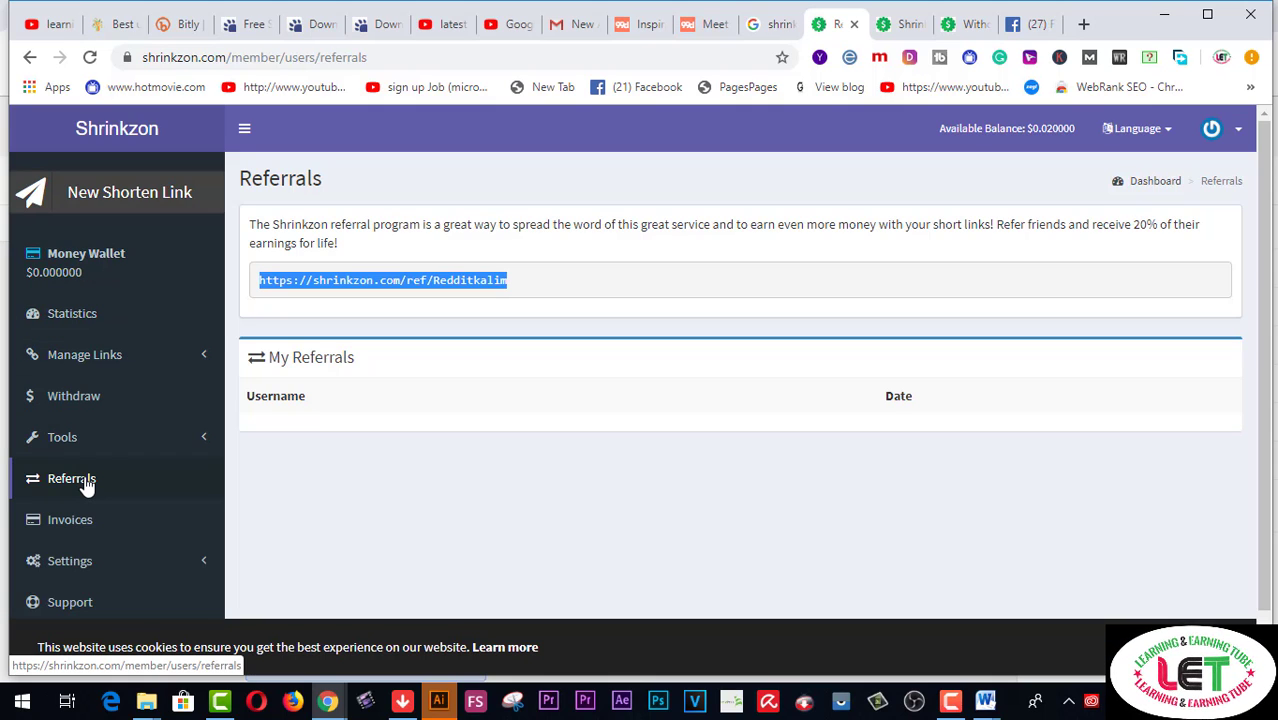
click(84, 405)
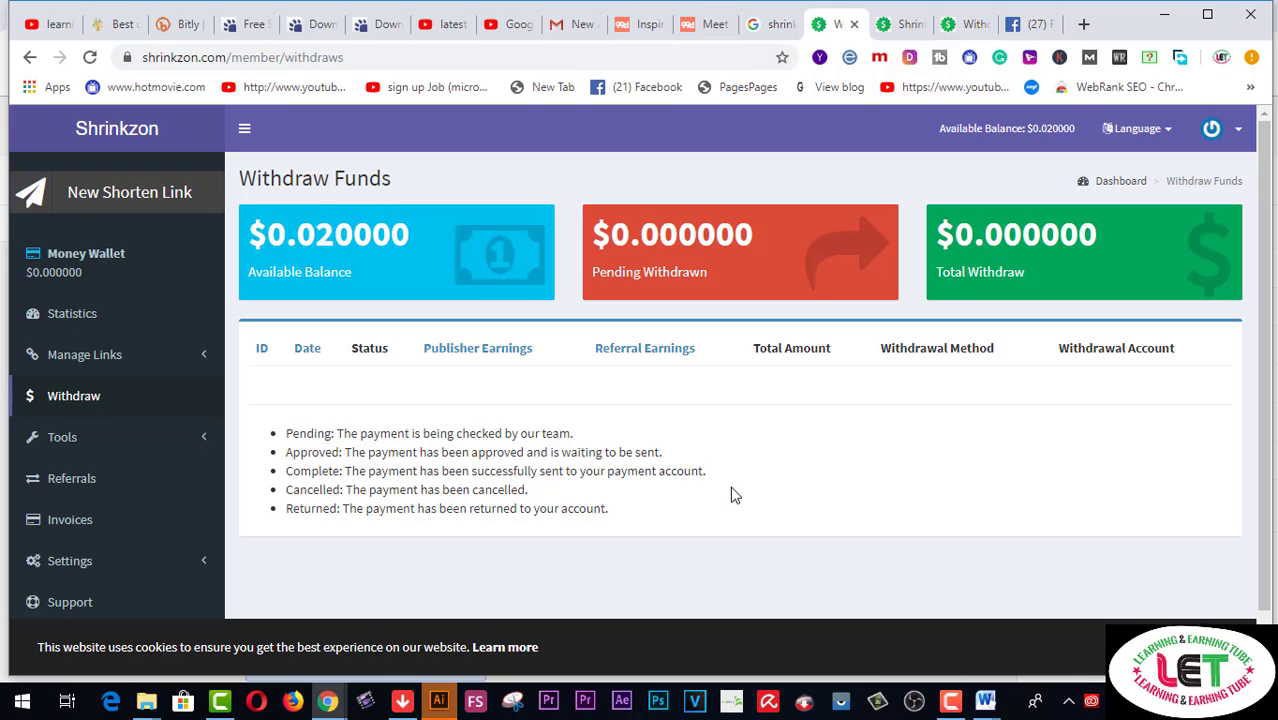
scroll(731, 494, down, 1)
scroll(733, 494, up, 1)
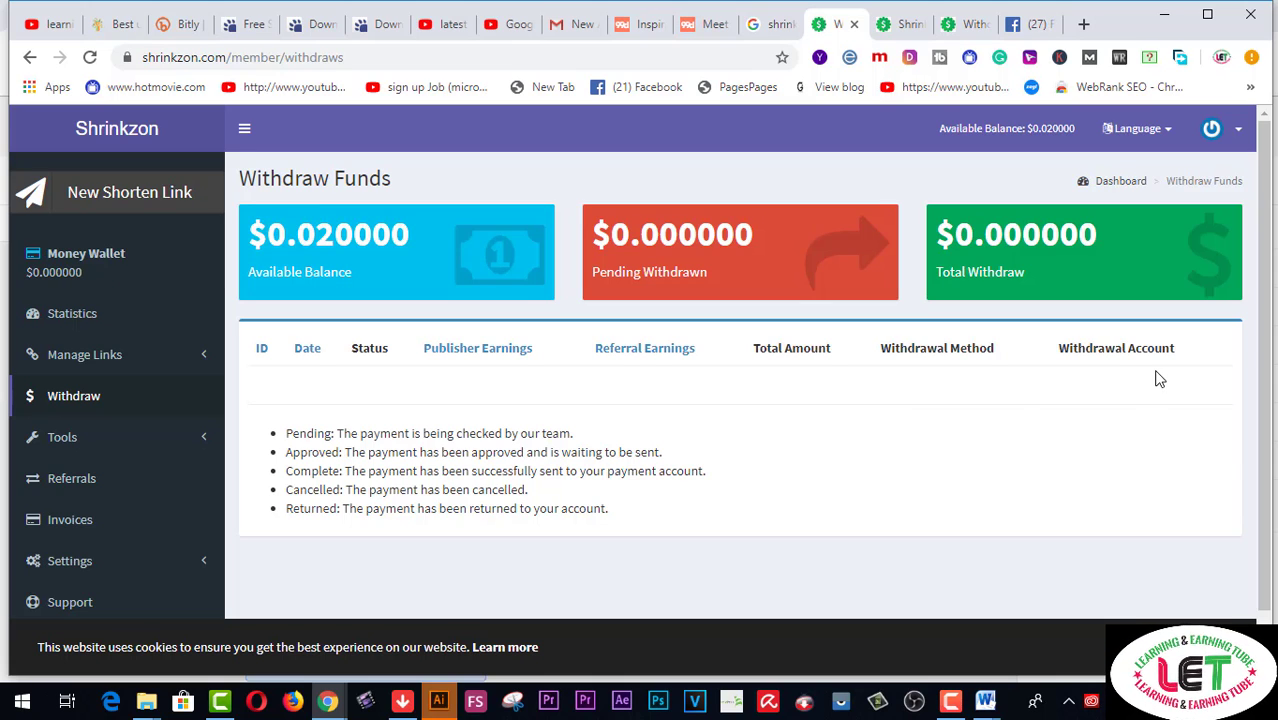
Open the account profile and fill in the billing first name, last name and saved address with contact details
click(1239, 136)
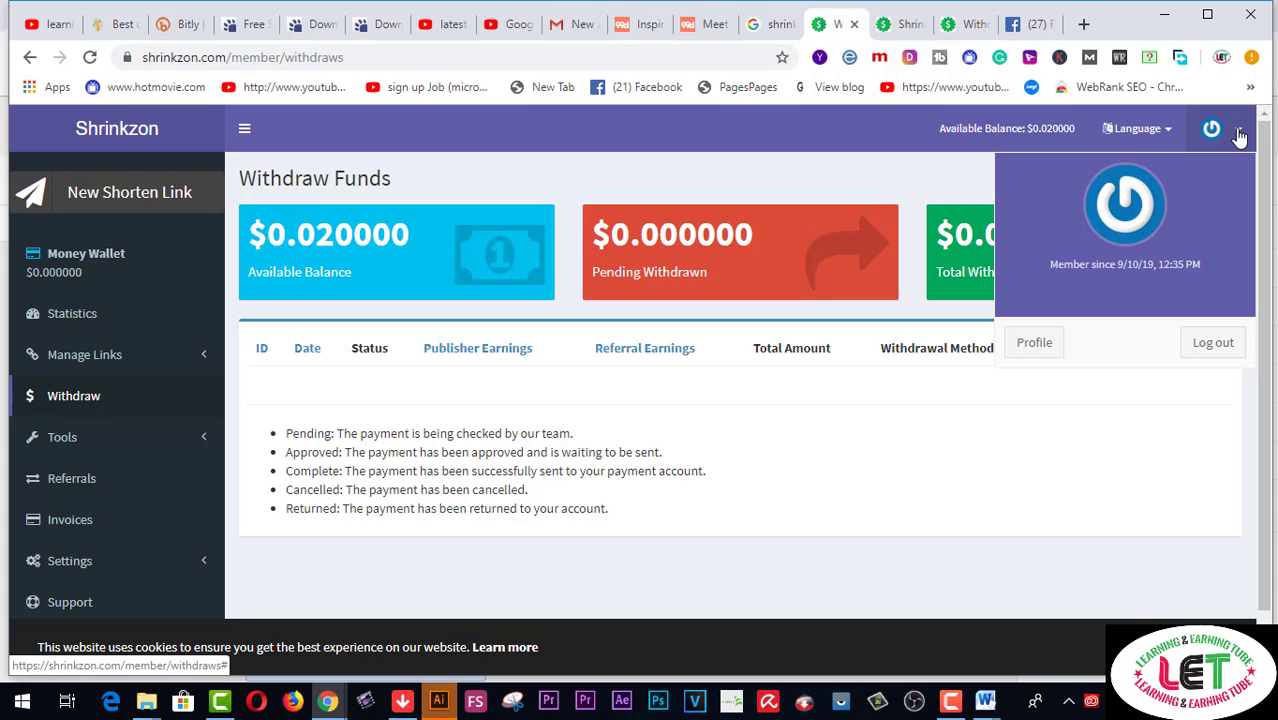
click(1034, 343)
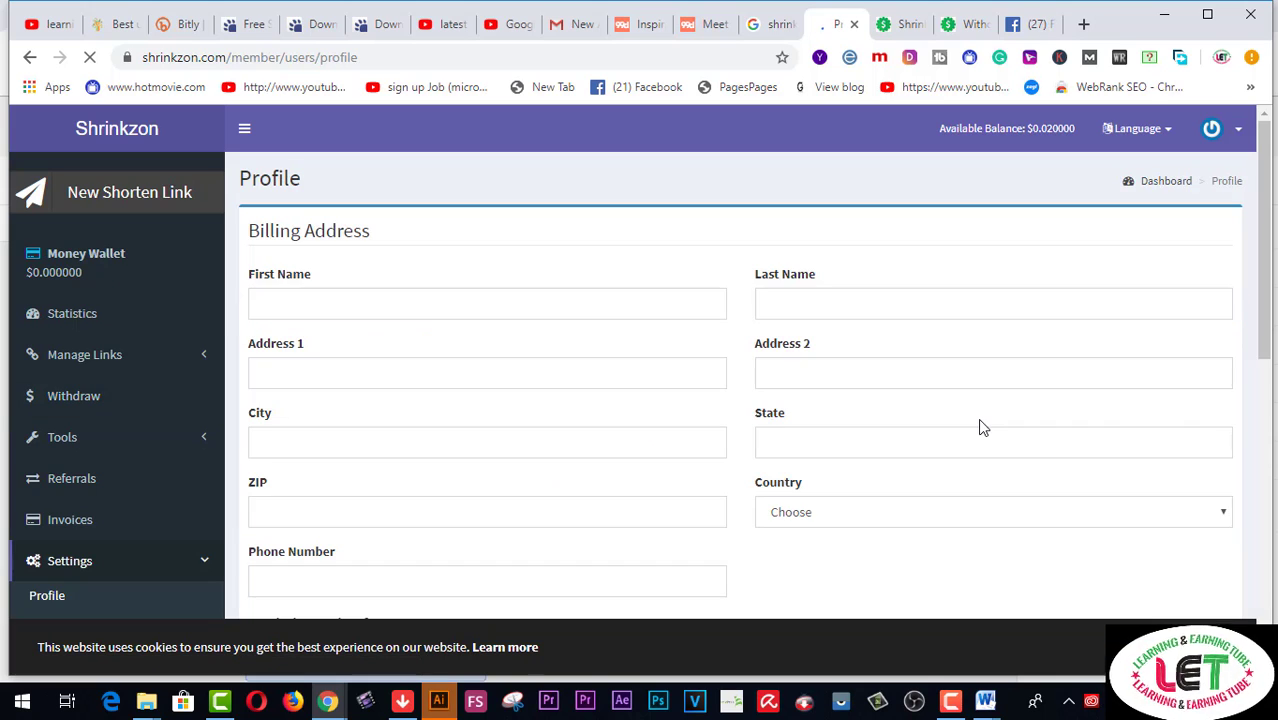
click(448, 303)
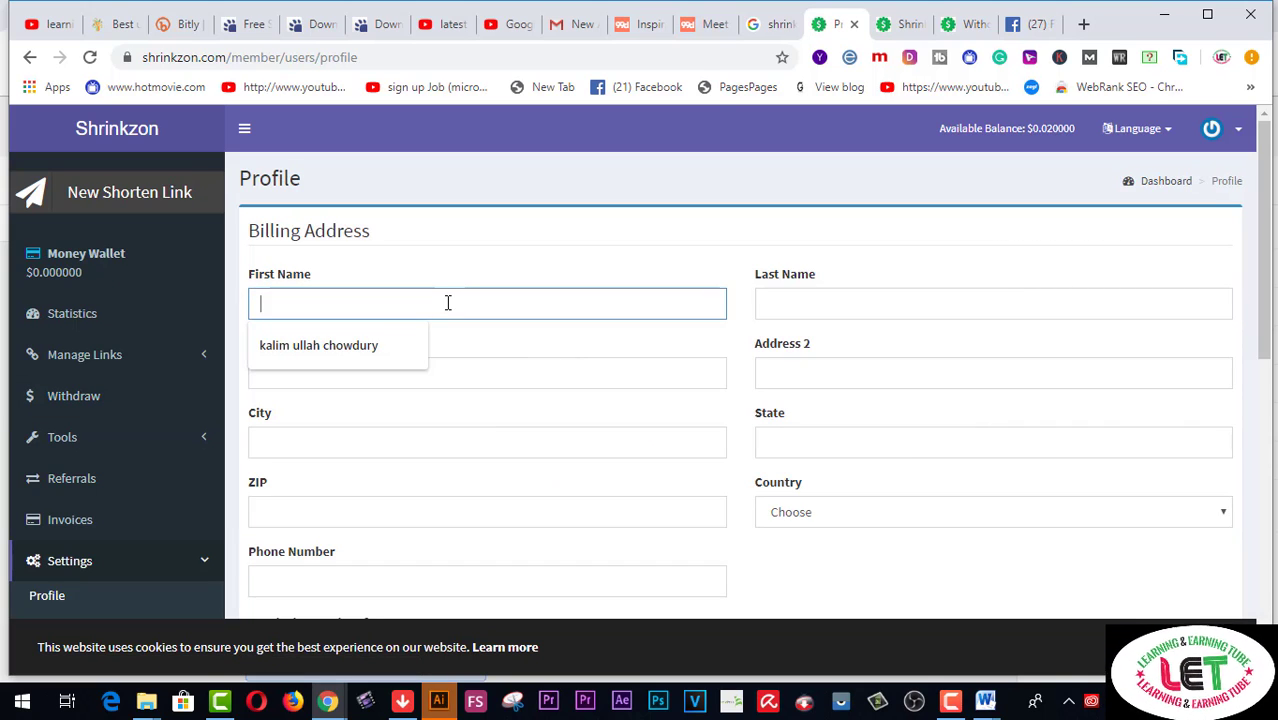
click(370, 343)
click(790, 303)
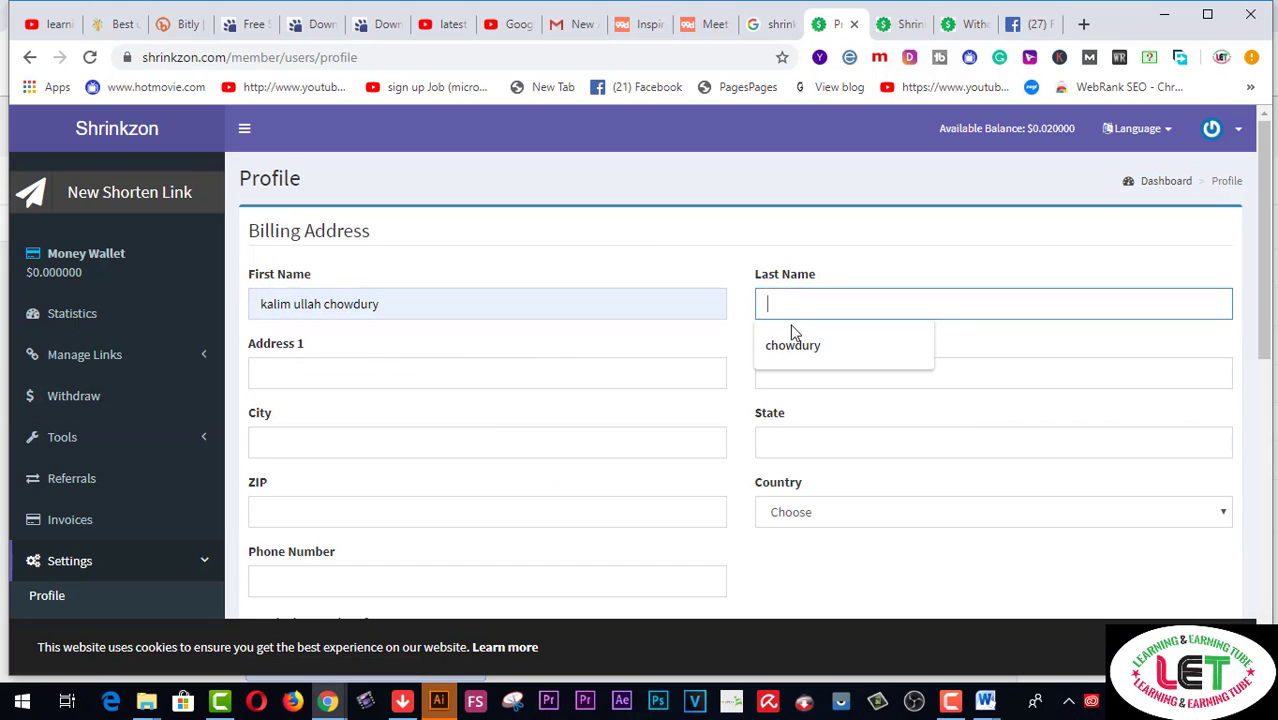
click(793, 348)
click(510, 383)
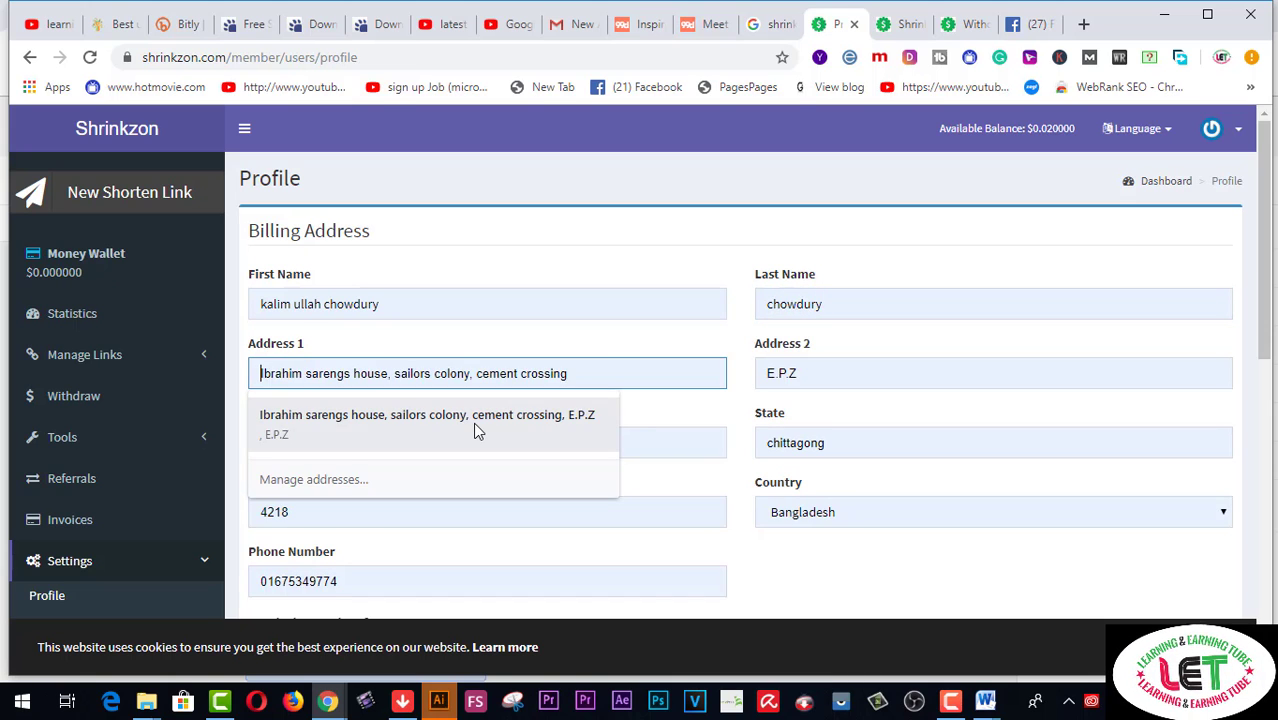
click(473, 420)
Review the withdrawal methods, their minimum amounts and the Withdrawal Account field in the profile's Withdrawal Info section
scroll(530, 517, down, 3)
scroll(530, 517, down, 3)
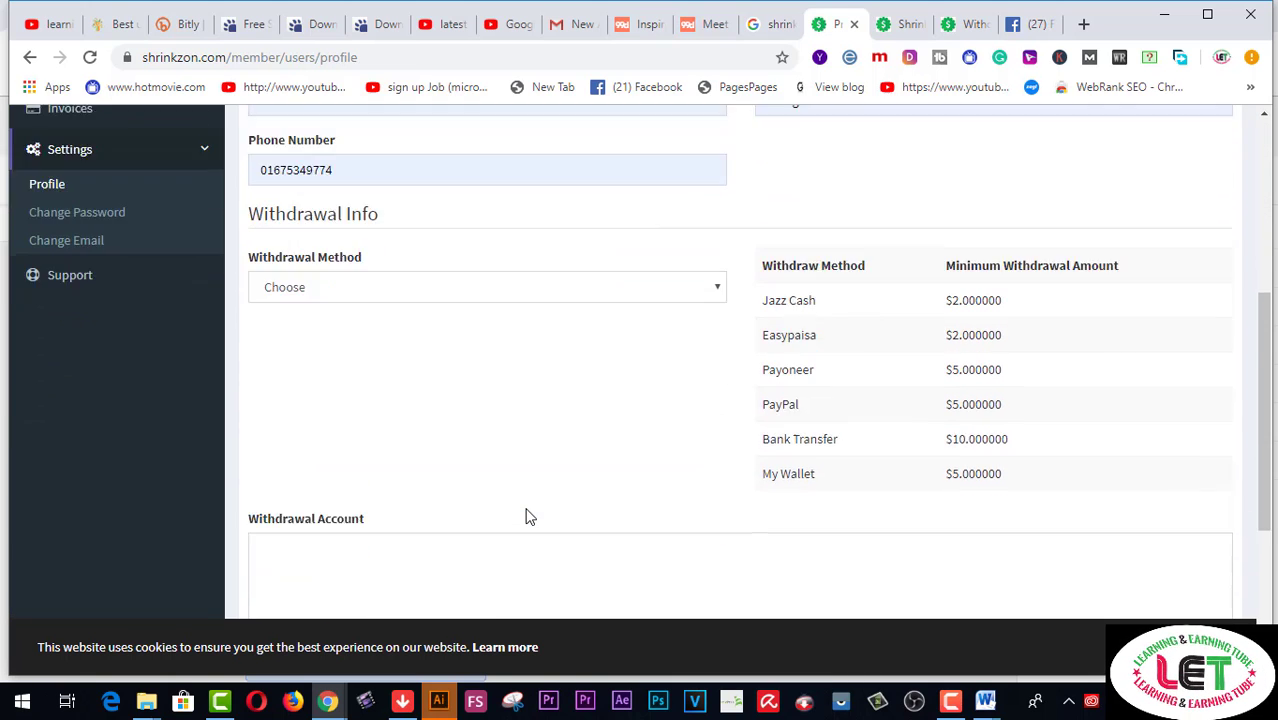
scroll(529, 515, up, 1)
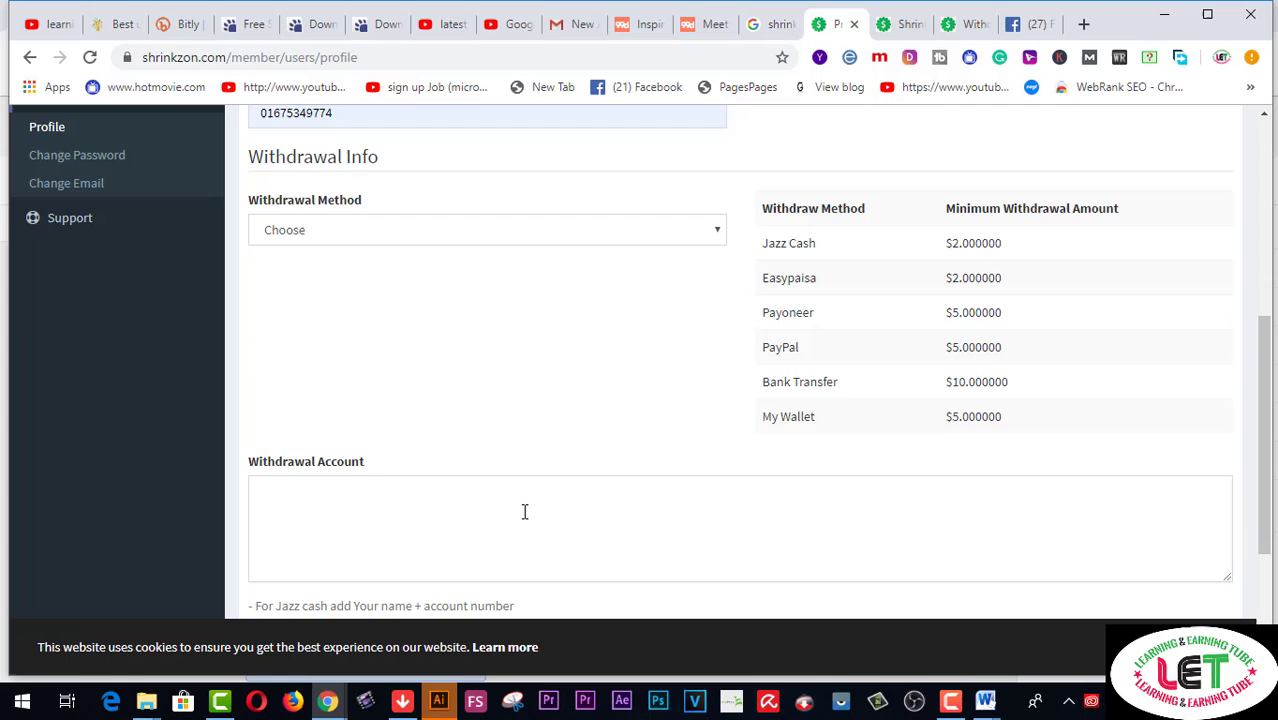
click(344, 515)
scroll(344, 515, down, 1)
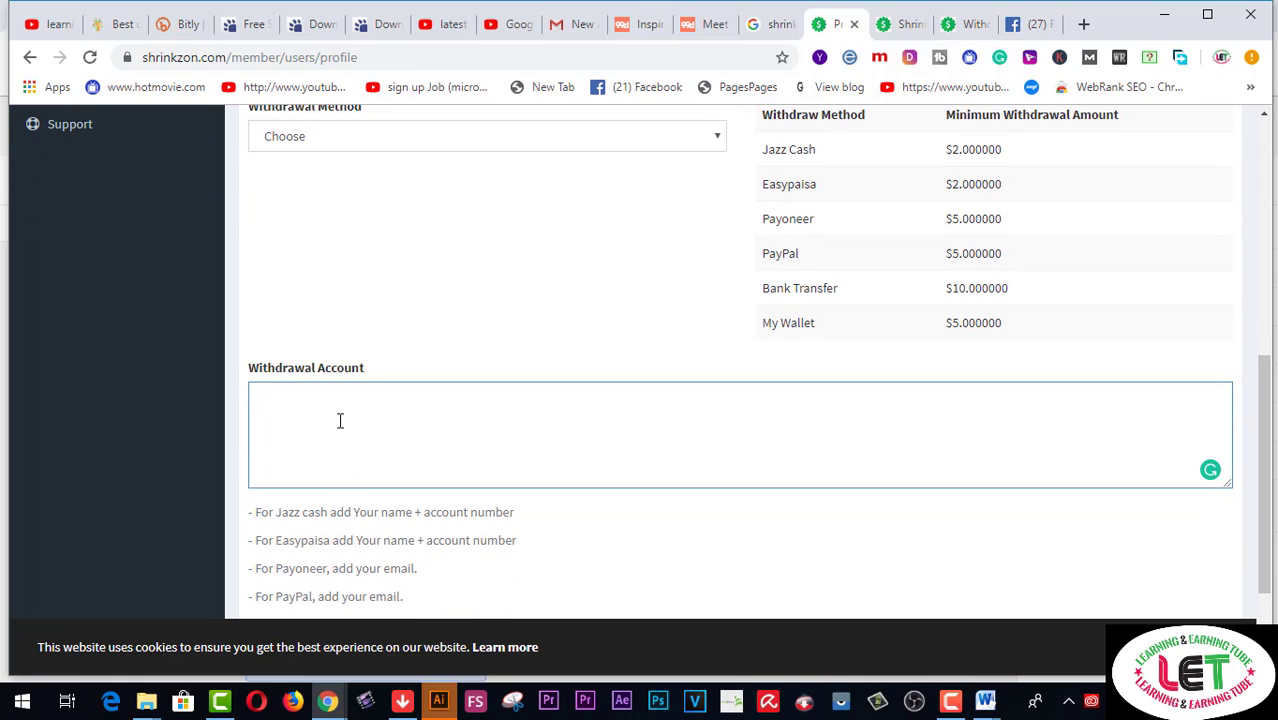
Check the supported payment providers in the footer of the Shrinkzon home page
click(965, 24)
click(925, 30)
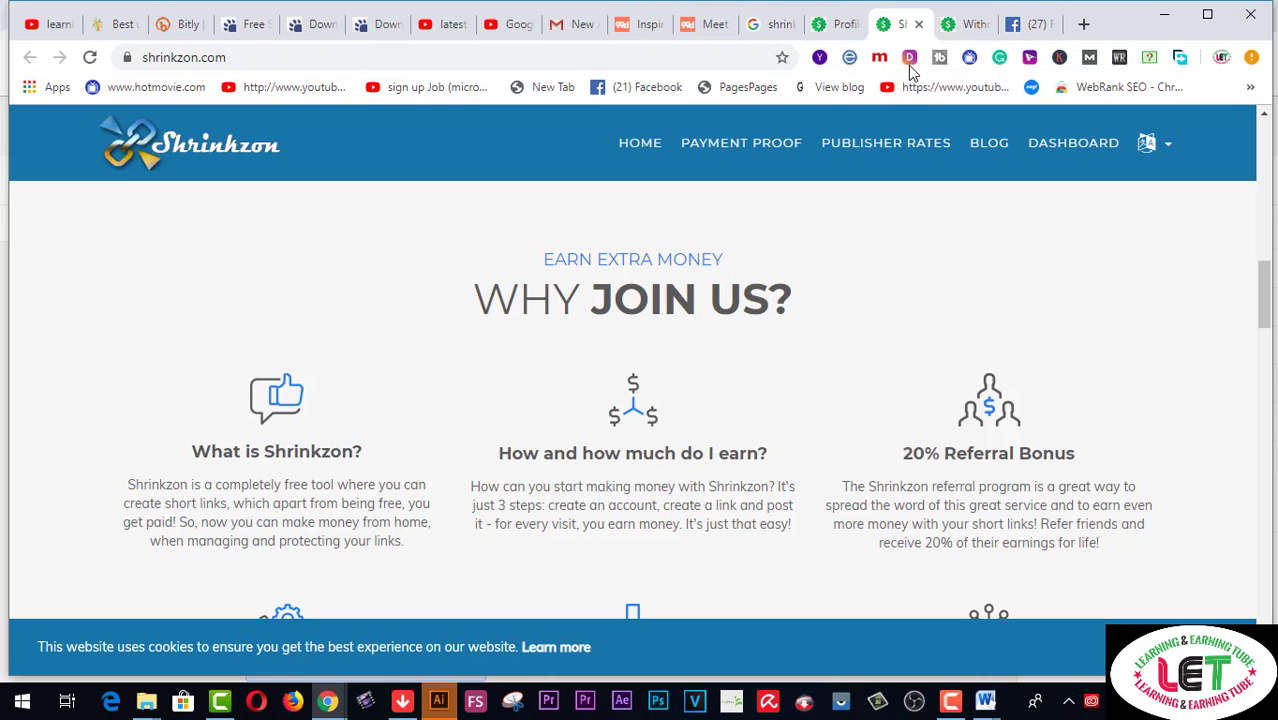
scroll(808, 405, down, 10)
scroll(808, 405, down, 15)
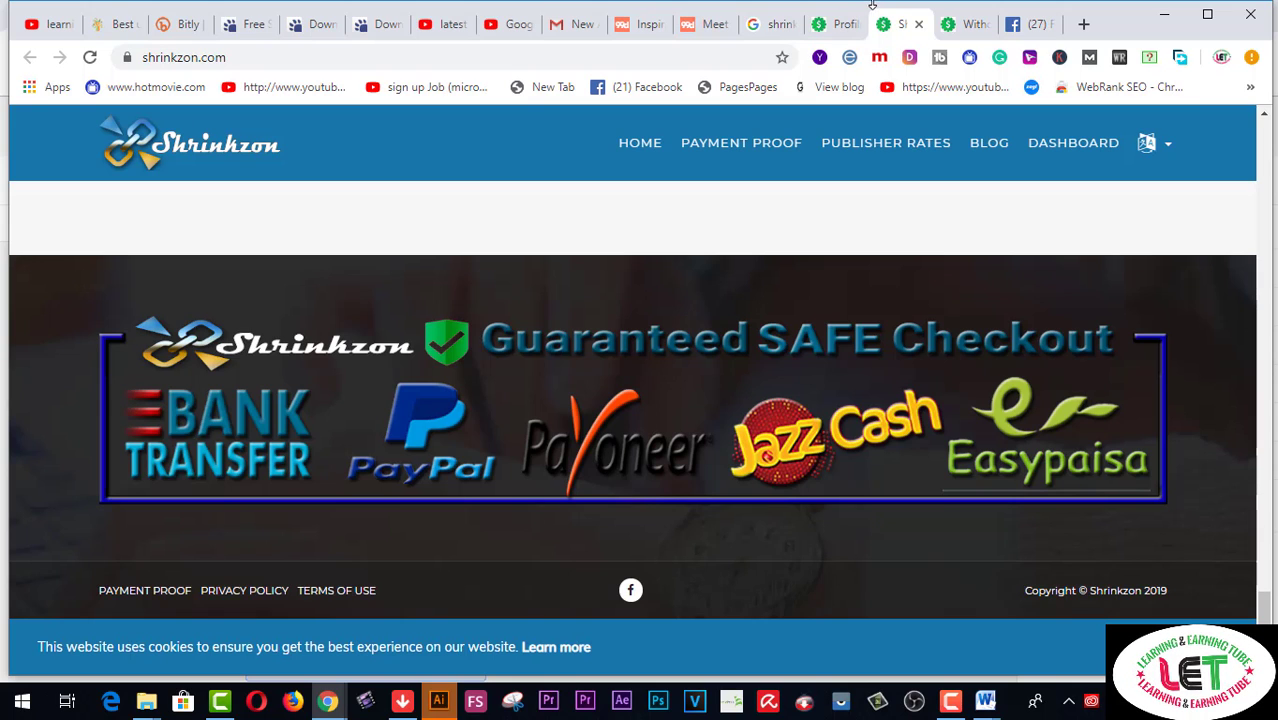
Return to the profile and read which account details each withdrawal method requires, then recheck the billing address
click(844, 23)
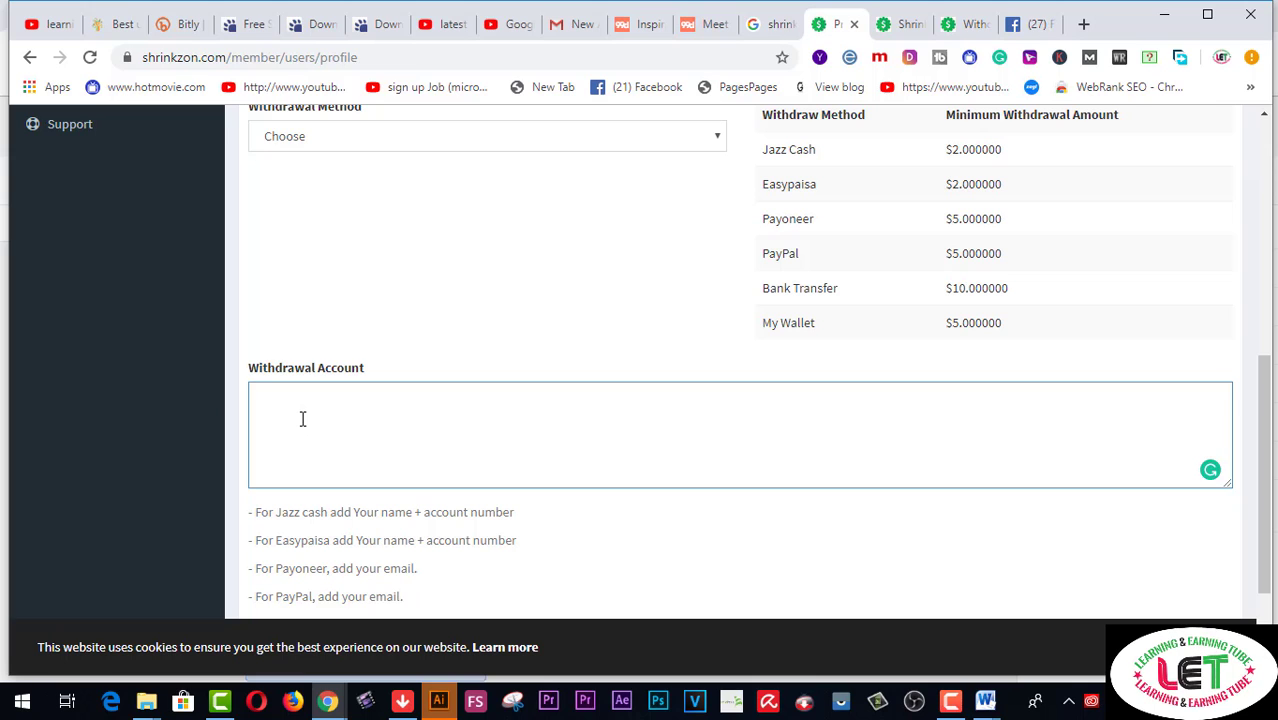
scroll(302, 419, down, 2)
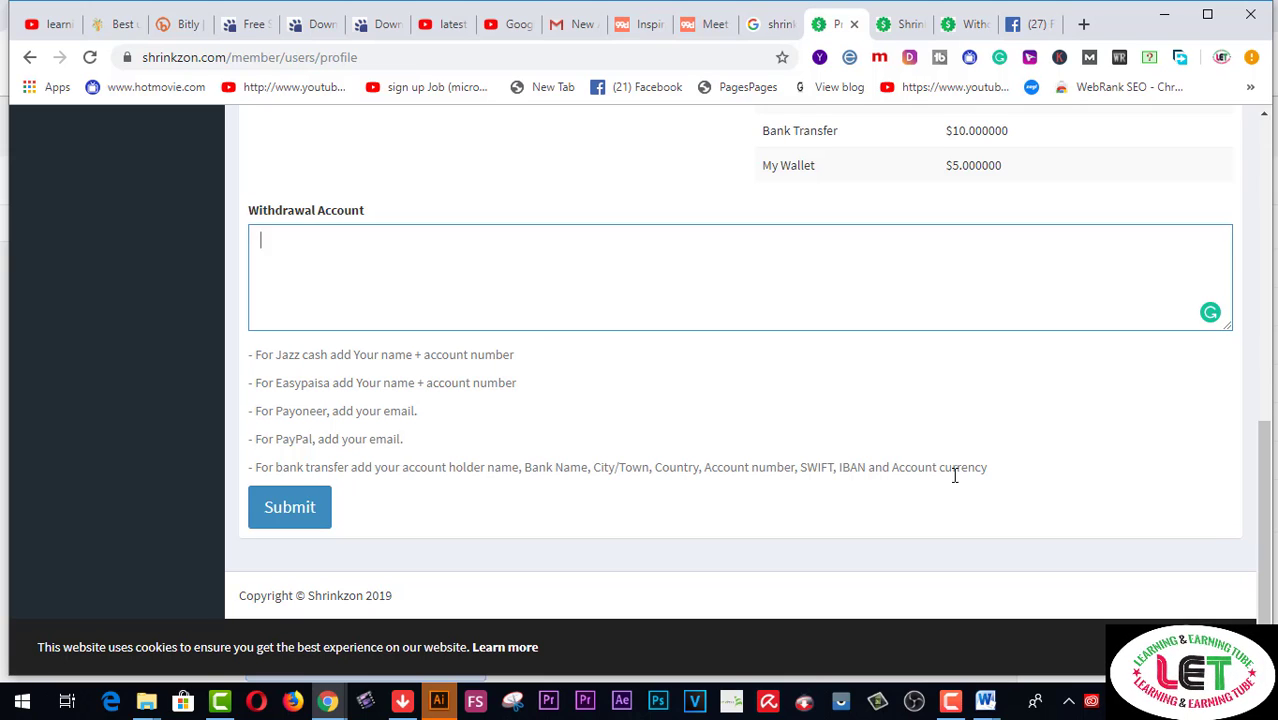
scroll(970, 390, up, 3)
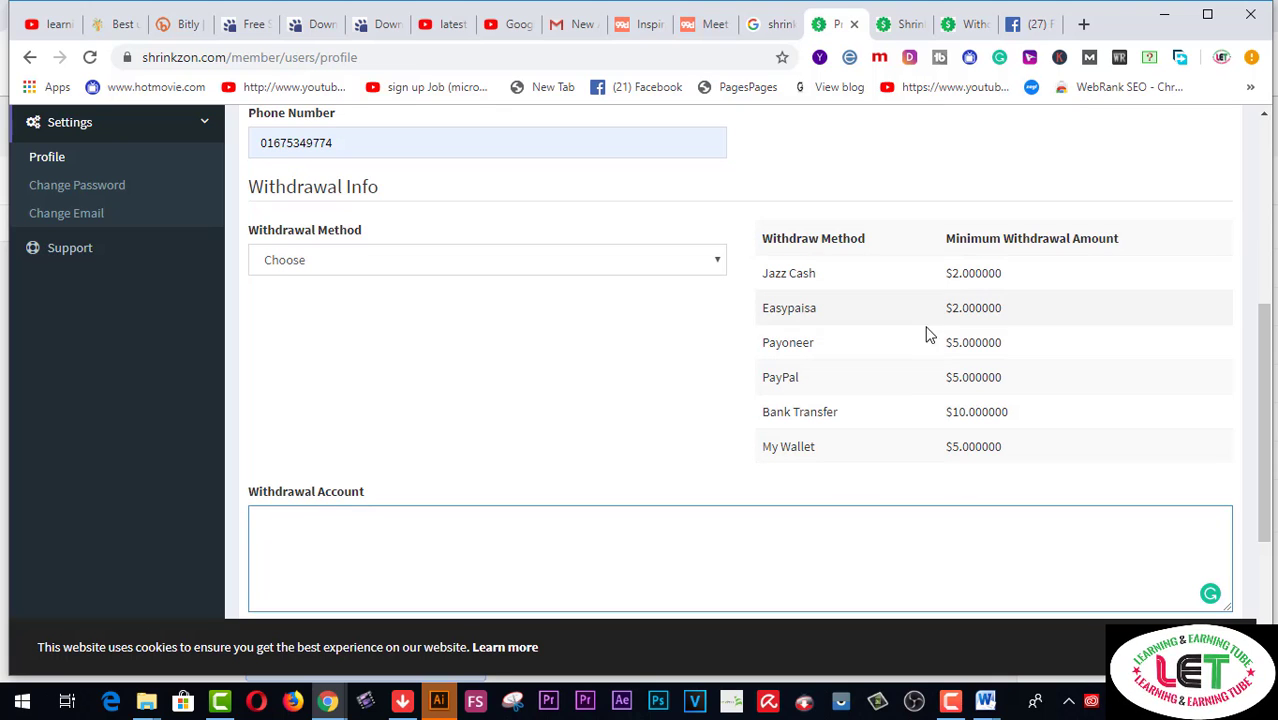
scroll(880, 505, down, 3)
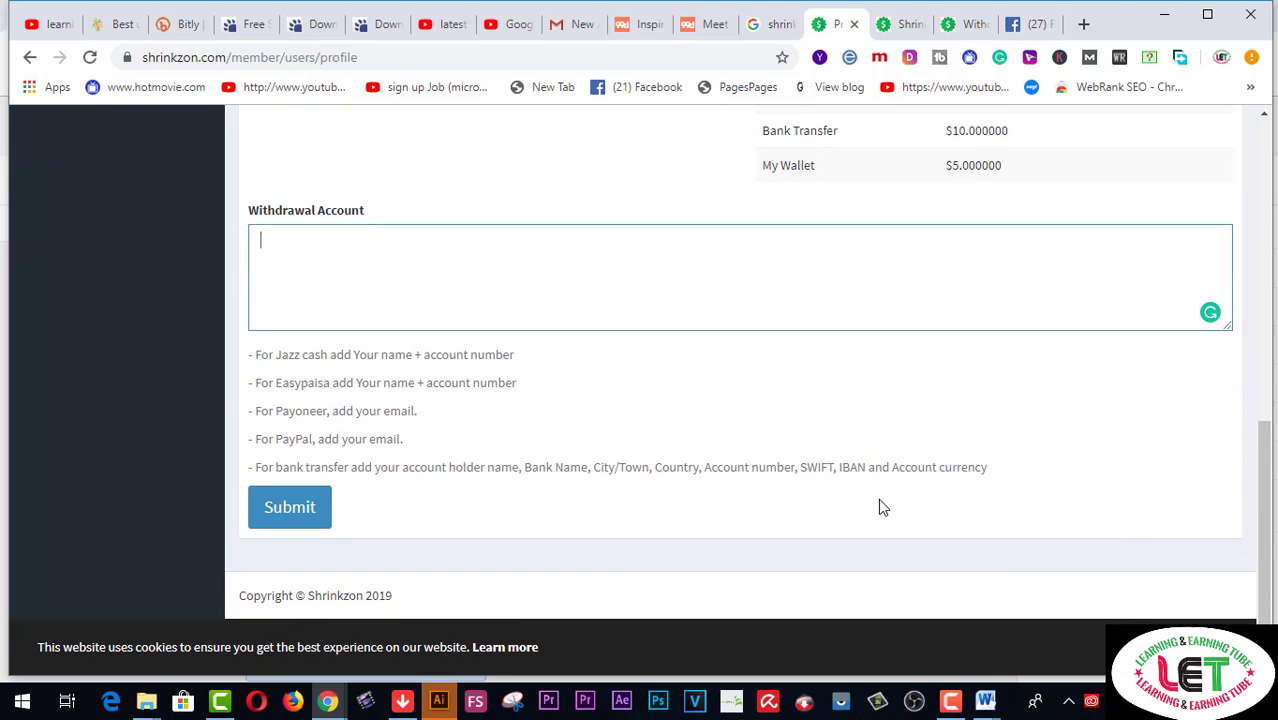
scroll(879, 500, up, 10)
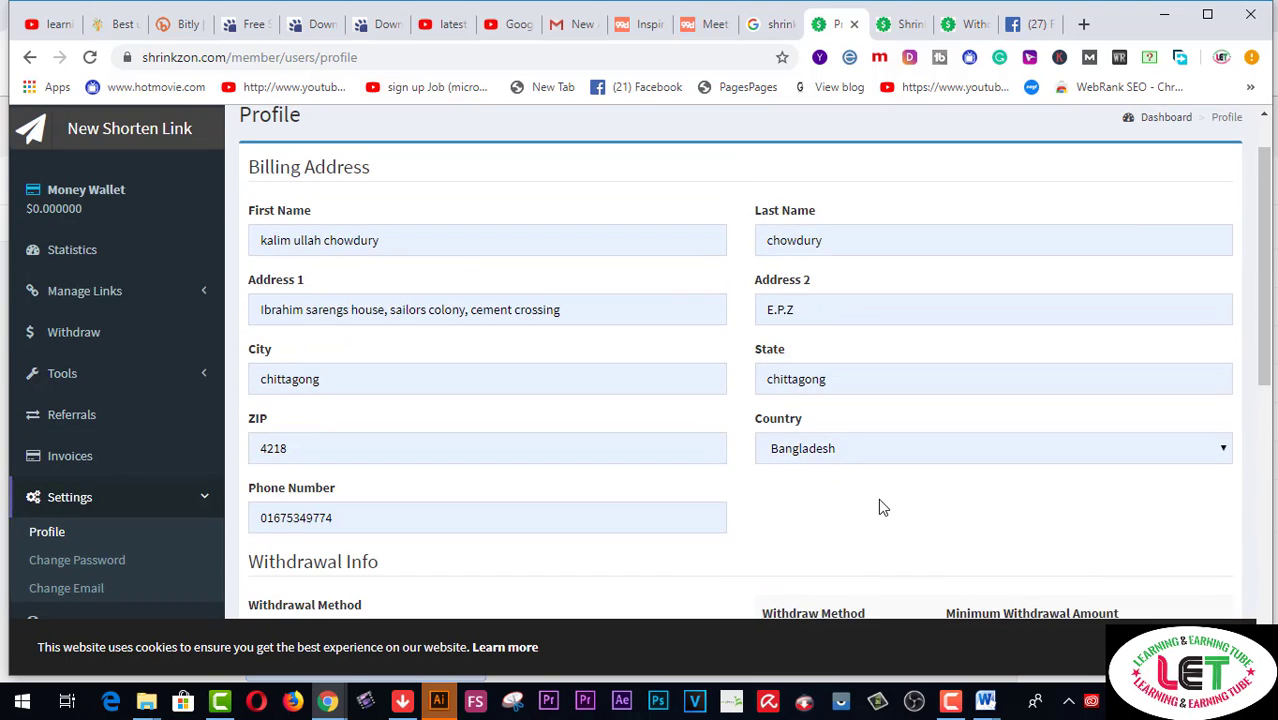
scroll(878, 508, up, 1)
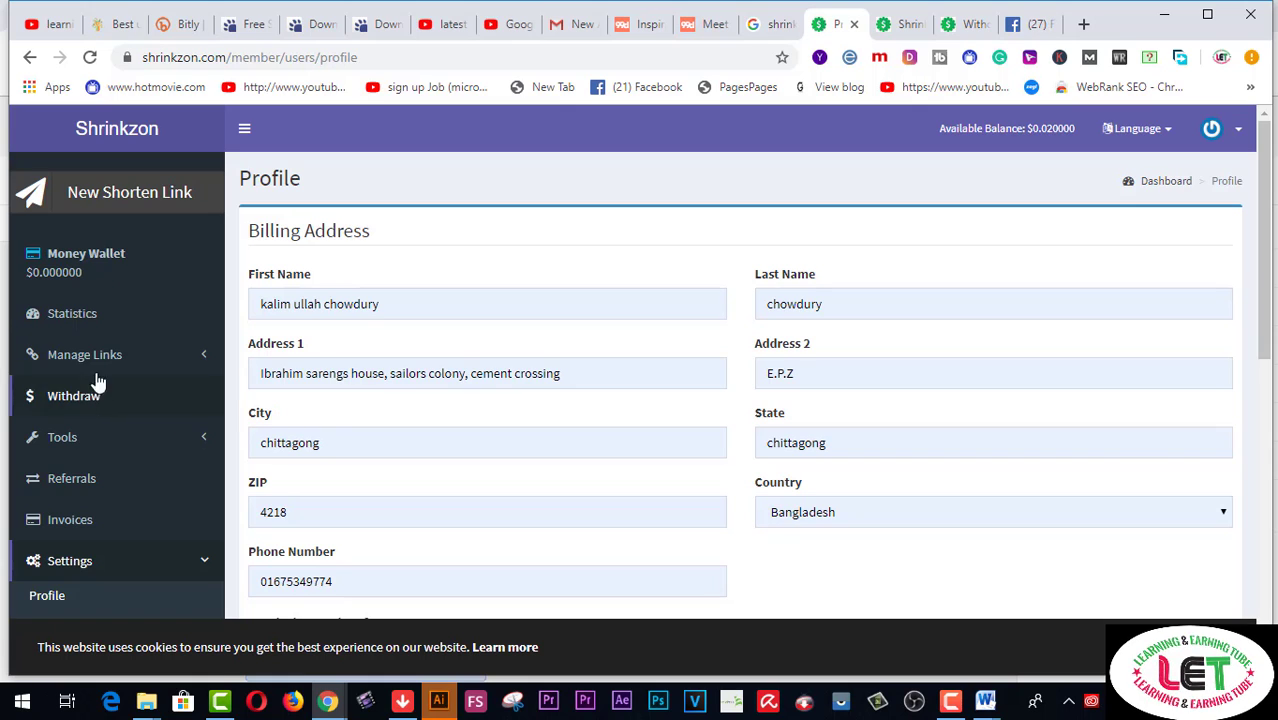
Open the Statistics dashboard and examine the September 2019 earnings summary, chart and daily table of views and earnings
click(89, 316)
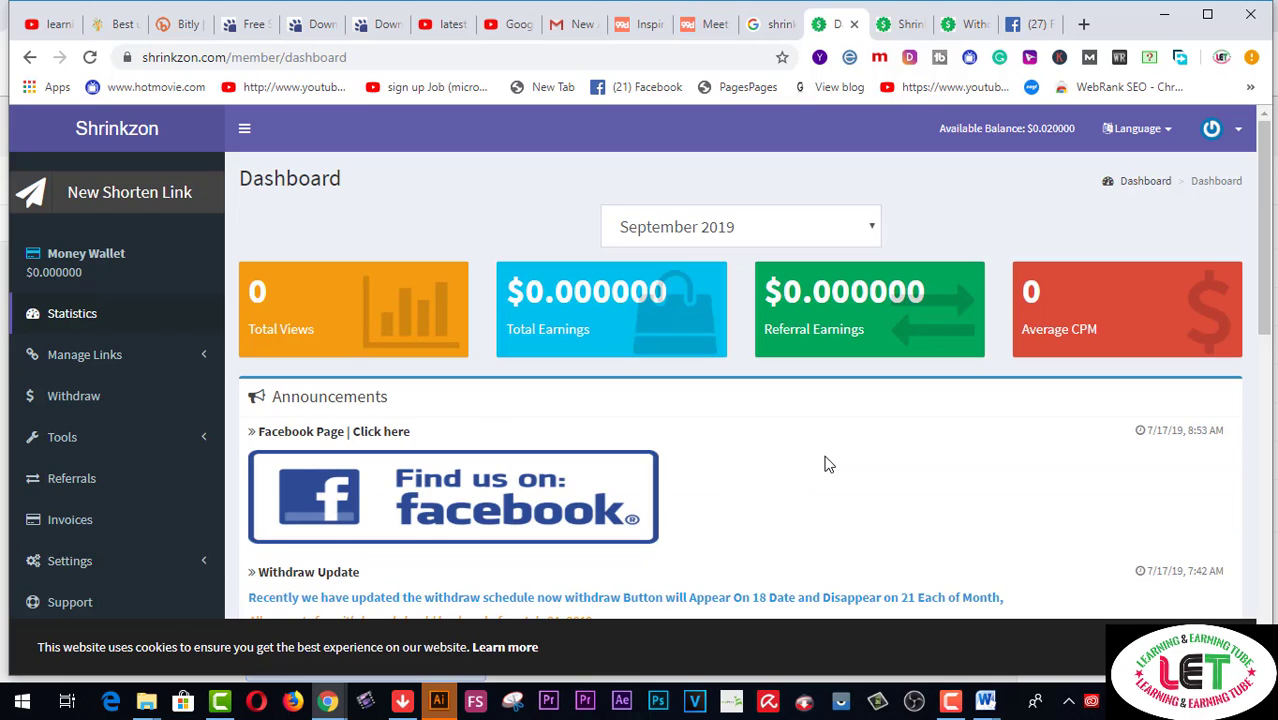
scroll(827, 462, down, 4)
scroll(827, 462, down, 5)
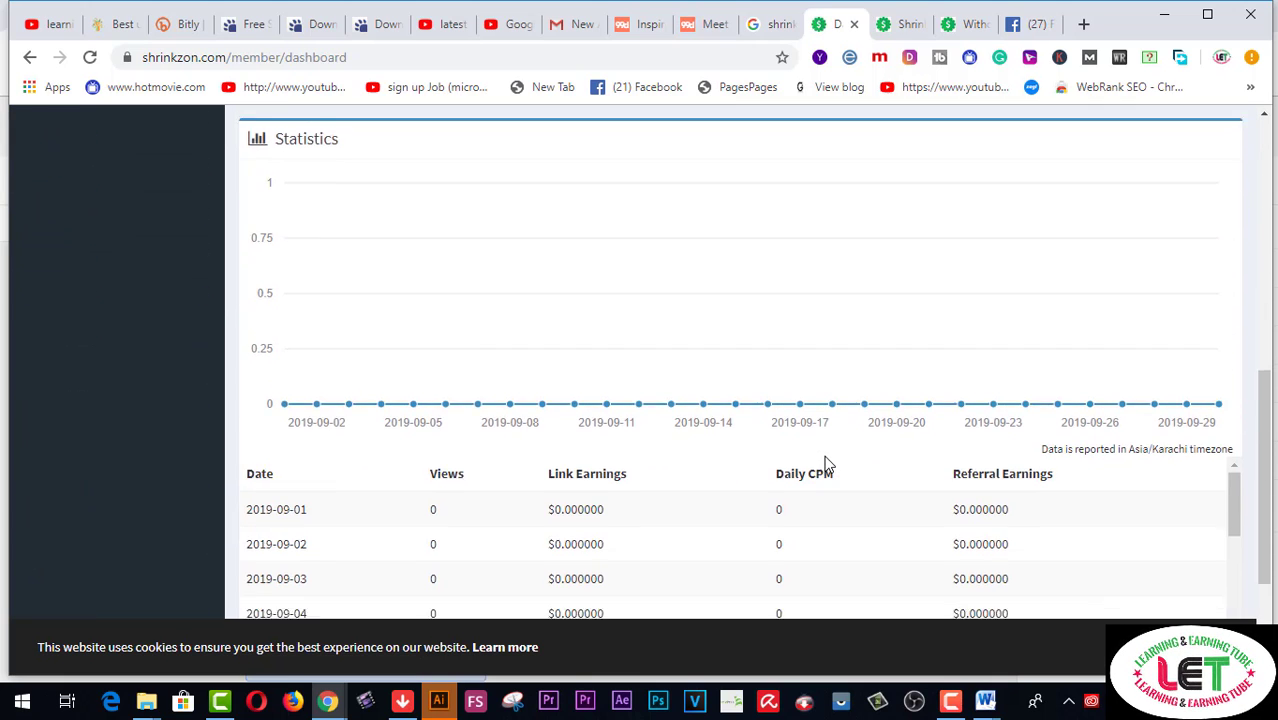
scroll(826, 464, down, 7)
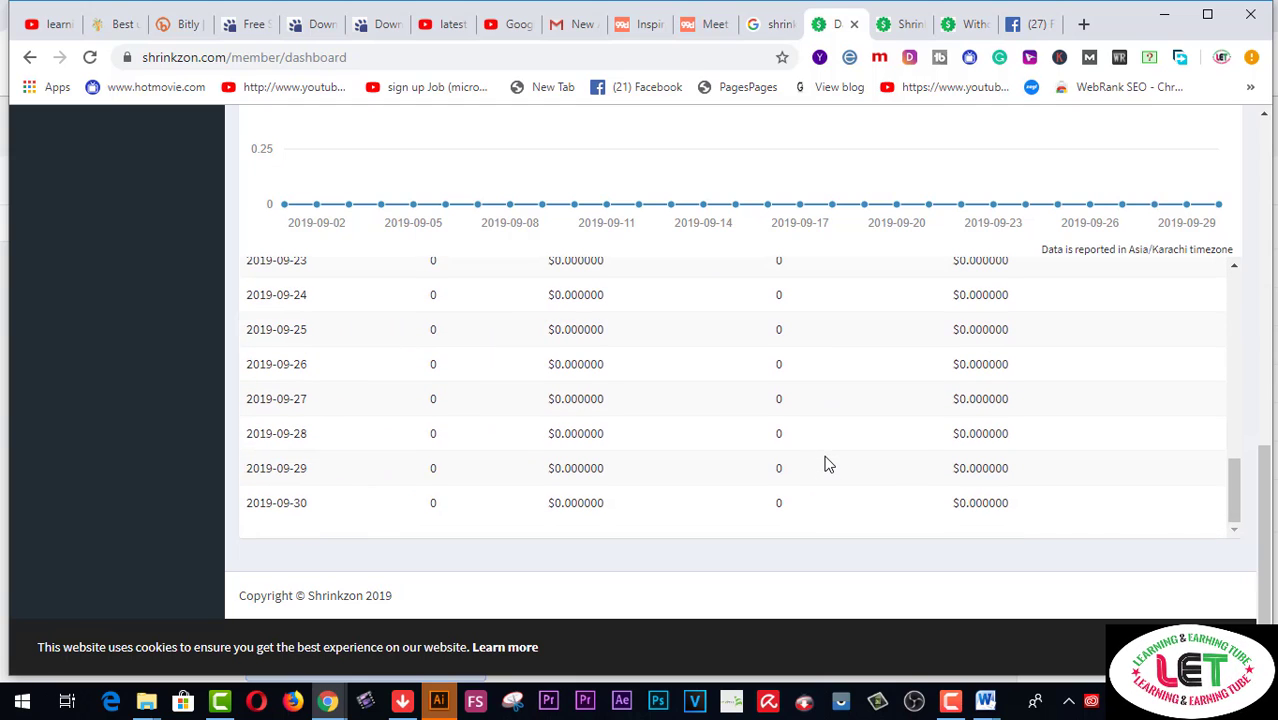
scroll(826, 464, up, 8)
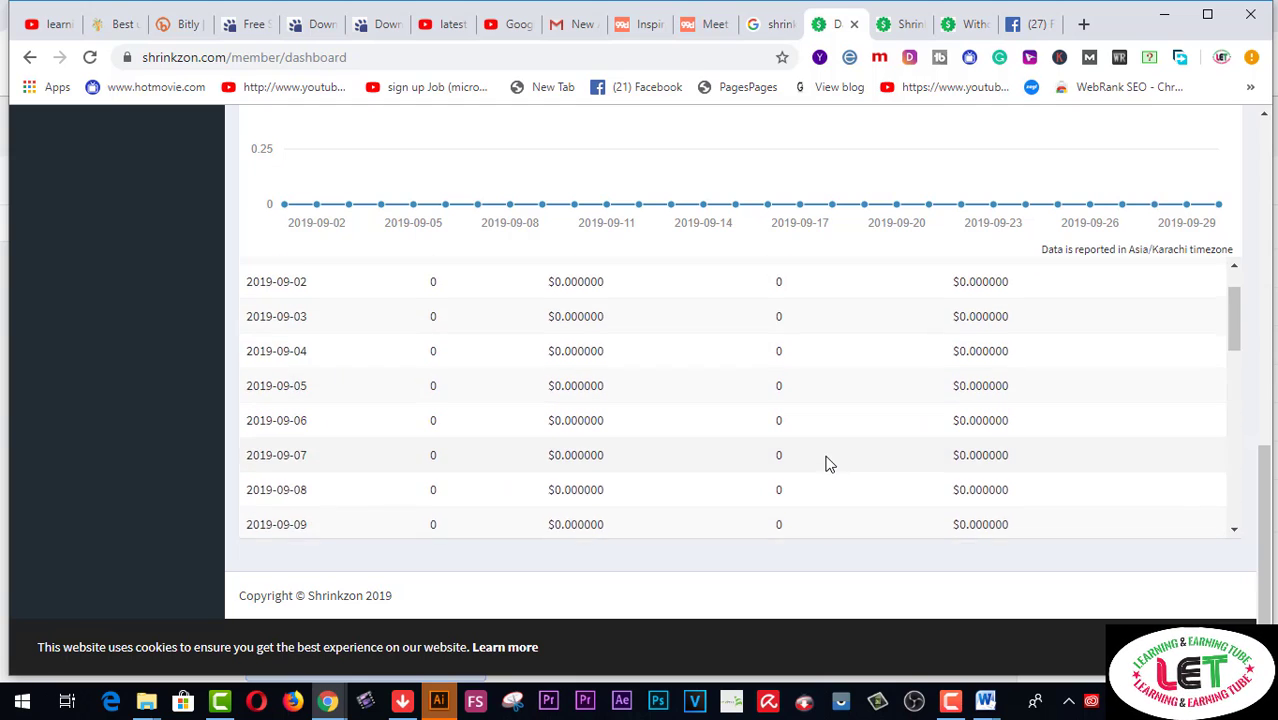
scroll(1050, 251, up, 9)
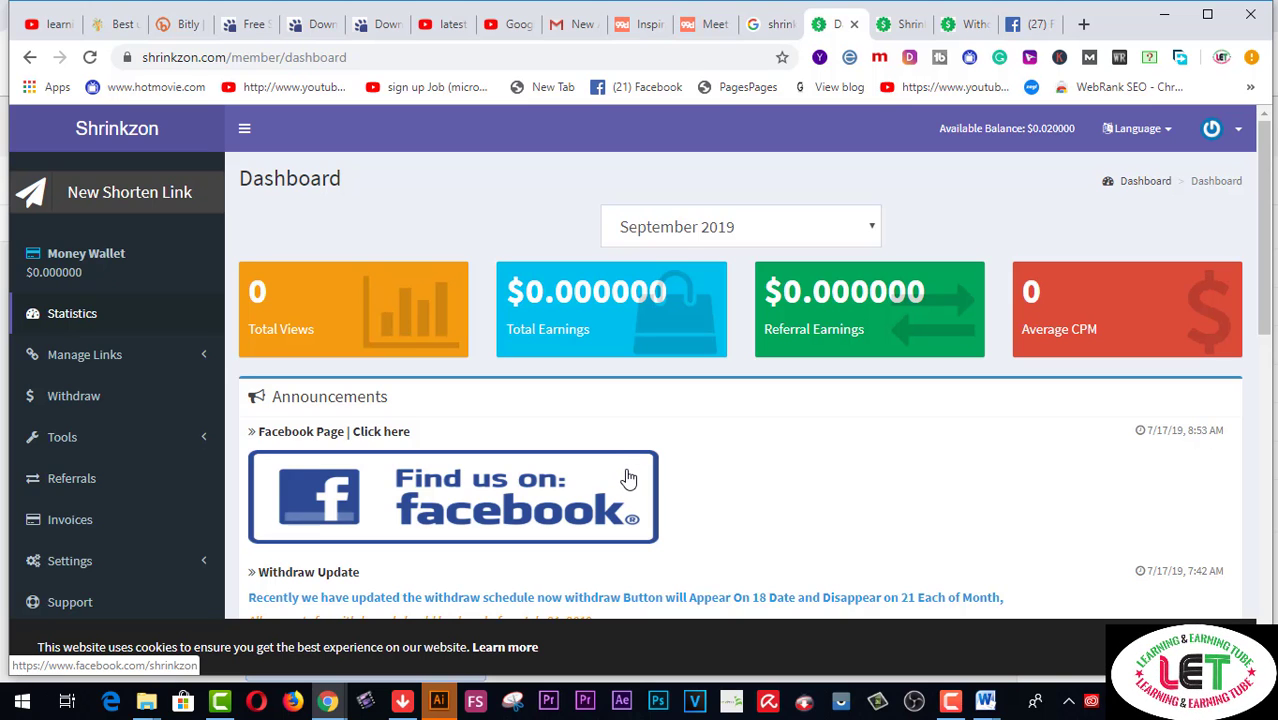
scroll(628, 479, down, 12)
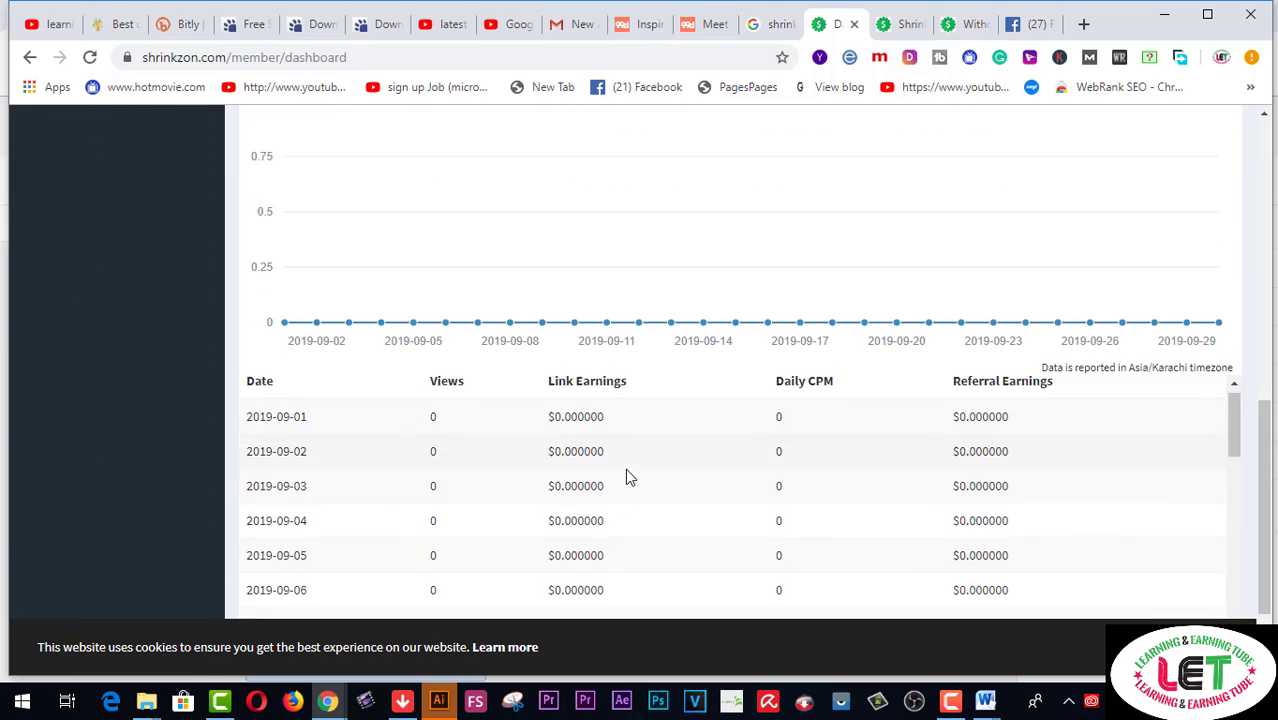
scroll(625, 477, down, 5)
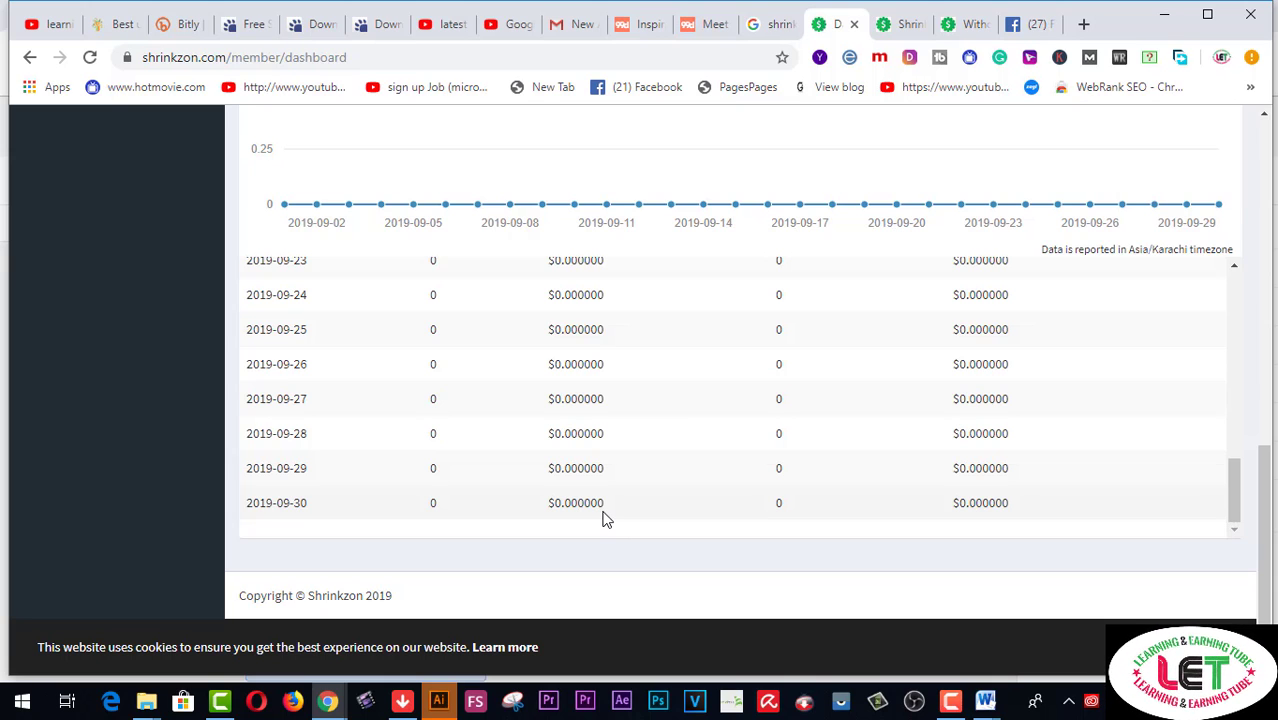
scroll(604, 517, up, 8)
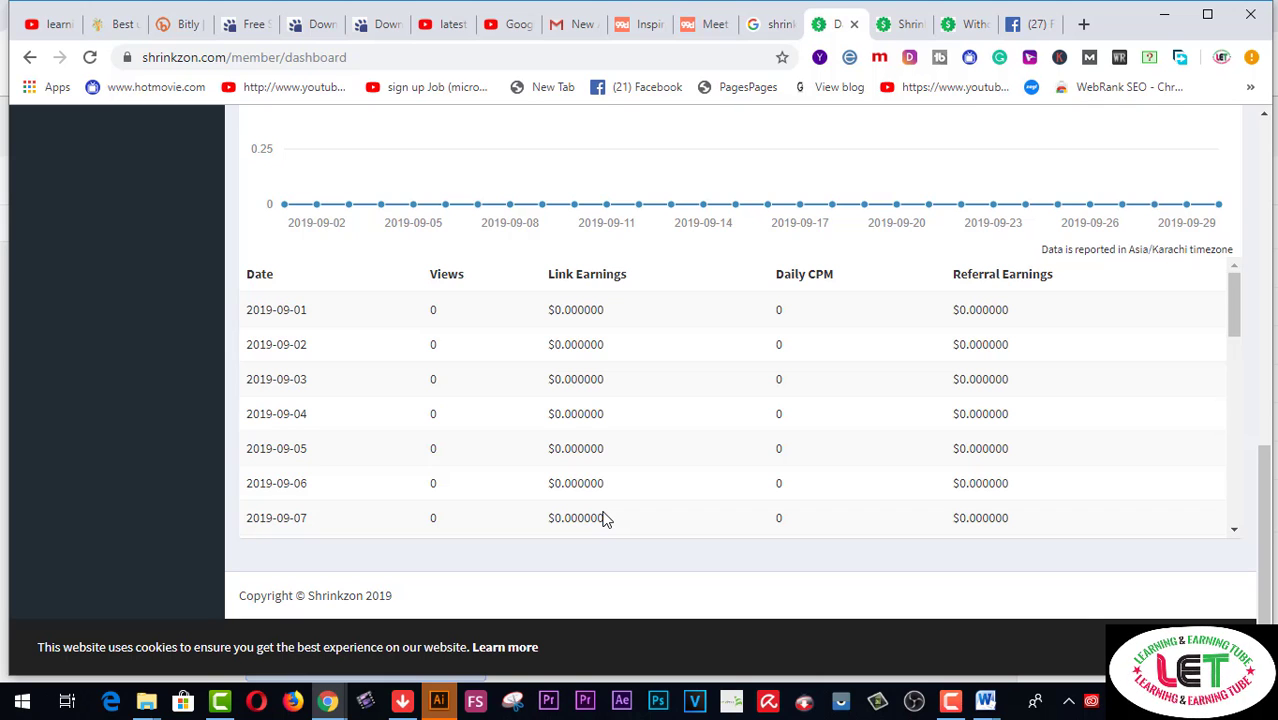
scroll(604, 517, up, 10)
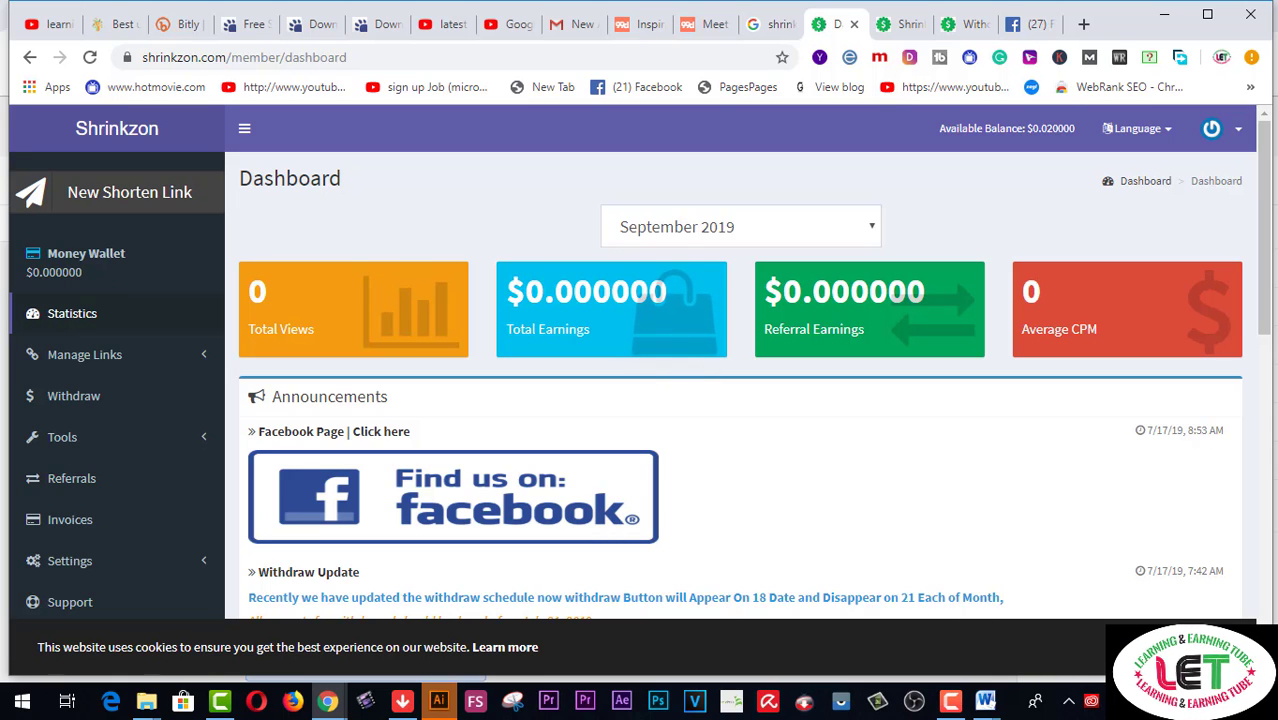
Switch to the learning & earning tube channel's Videos page on YouTube
click(29, 57)
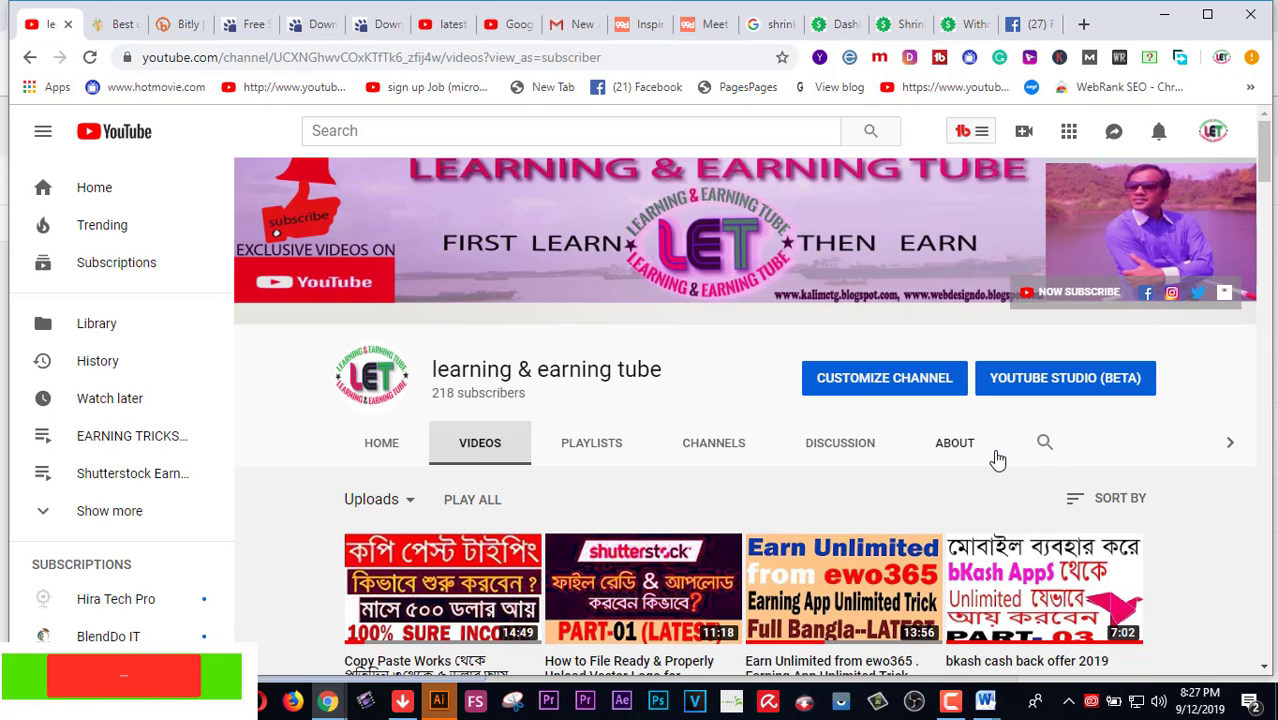